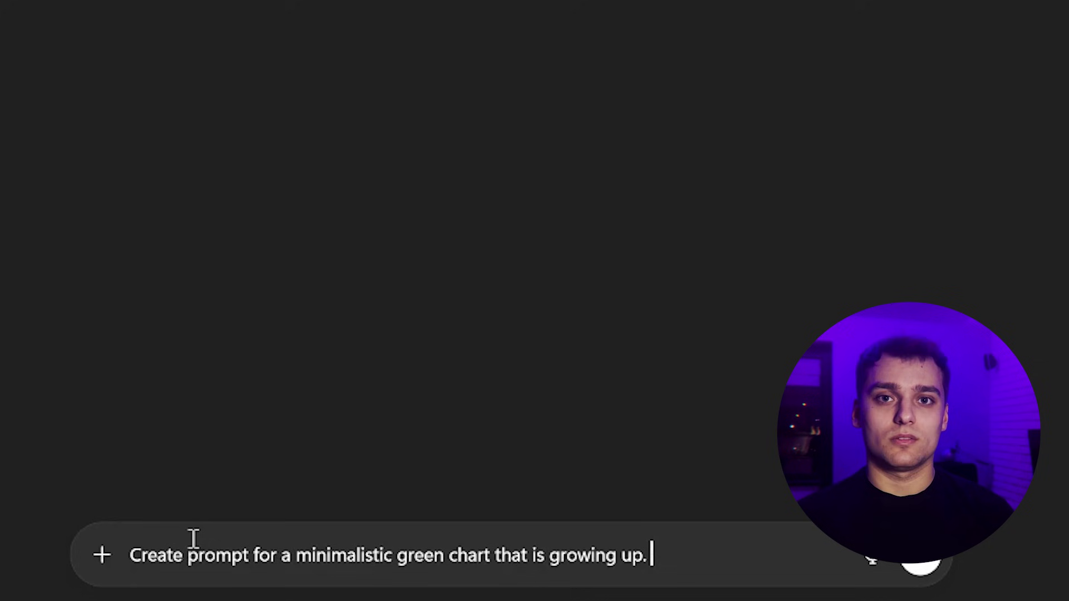
Send ChatGPT the minimalistic green line chart on dark background request and select its whole reply
{"action": "type", "text": "ound."}
{"action": "key", "text": "Return"}
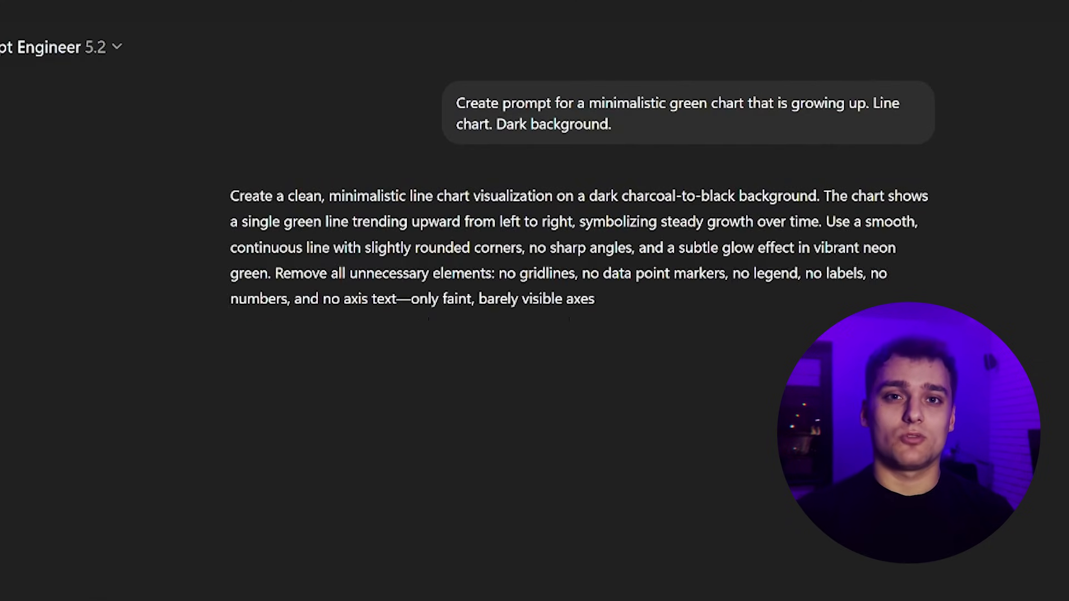
{"action": "left_click_drag", "start_coordinate": [232, 195], "coordinate": [663, 456]}
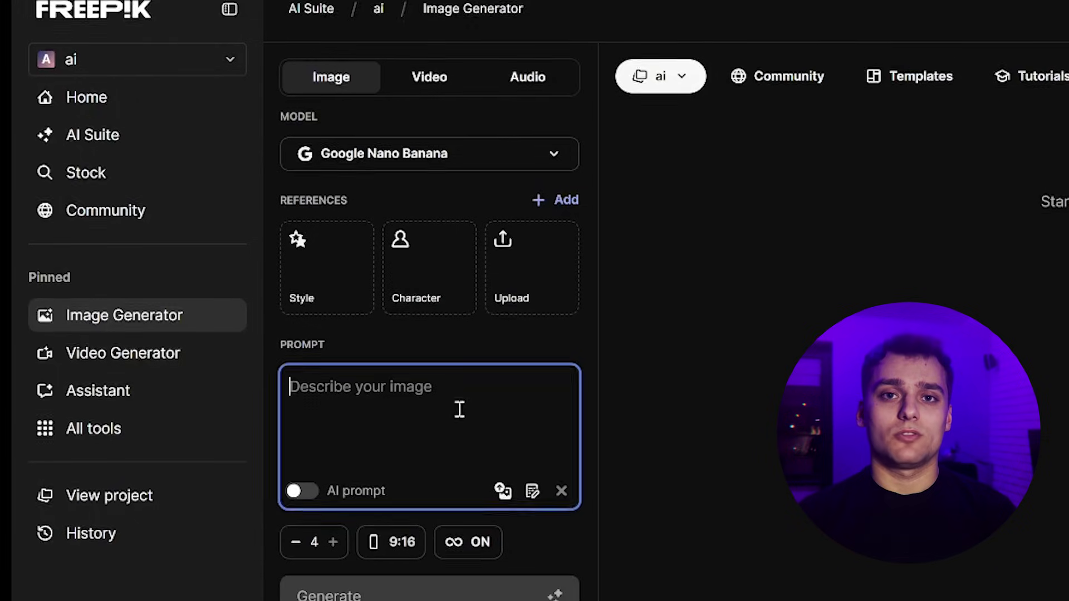
Paste the green line chart prompt into the Image Generator prompt box
{"action": "scroll", "coordinate": [420, 377], "scroll_direction": "down", "scroll_amount": 1}
{"action": "key", "text": "ctrl+v"}
{"action": "scroll", "coordinate": [580, 338], "scroll_direction": "down", "scroll_amount": 2}
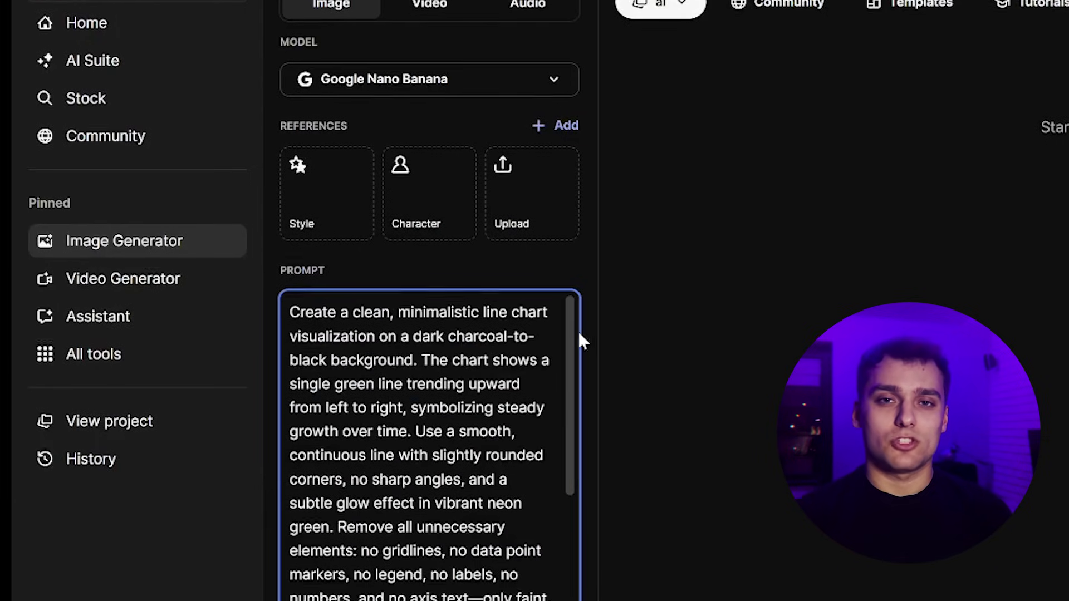
{"action": "scroll", "coordinate": [451, 222], "scroll_direction": "down", "scroll_amount": 3}
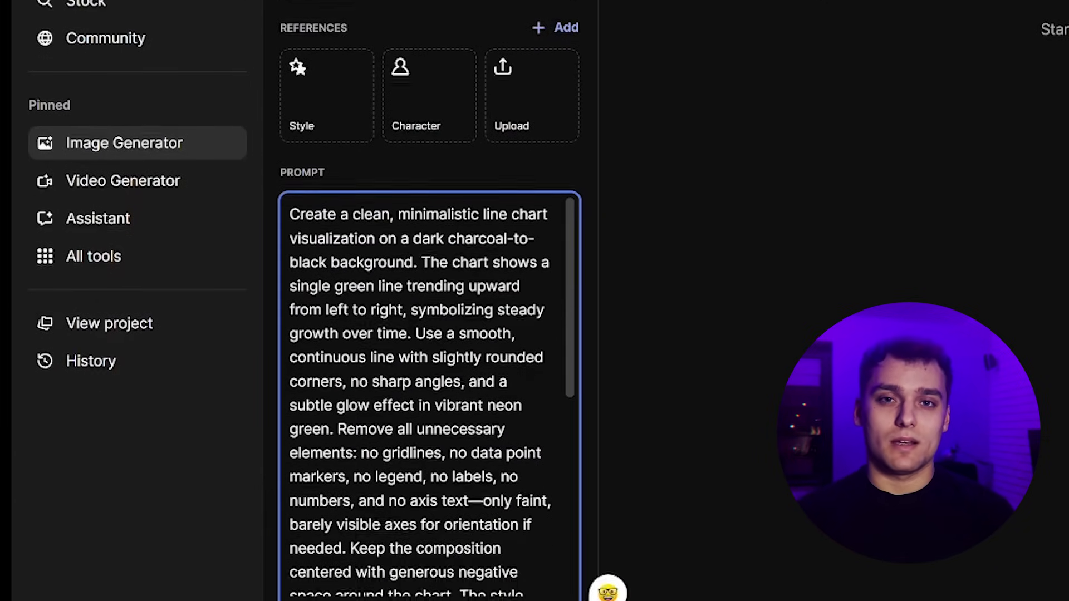
Set 16:9 aspect and the Google Nano Banana Pro model, then select the glassmorphism prompt
{"action": "left_click", "coordinate": [445, 596]}
{"action": "left_click", "coordinate": [412, 308]}
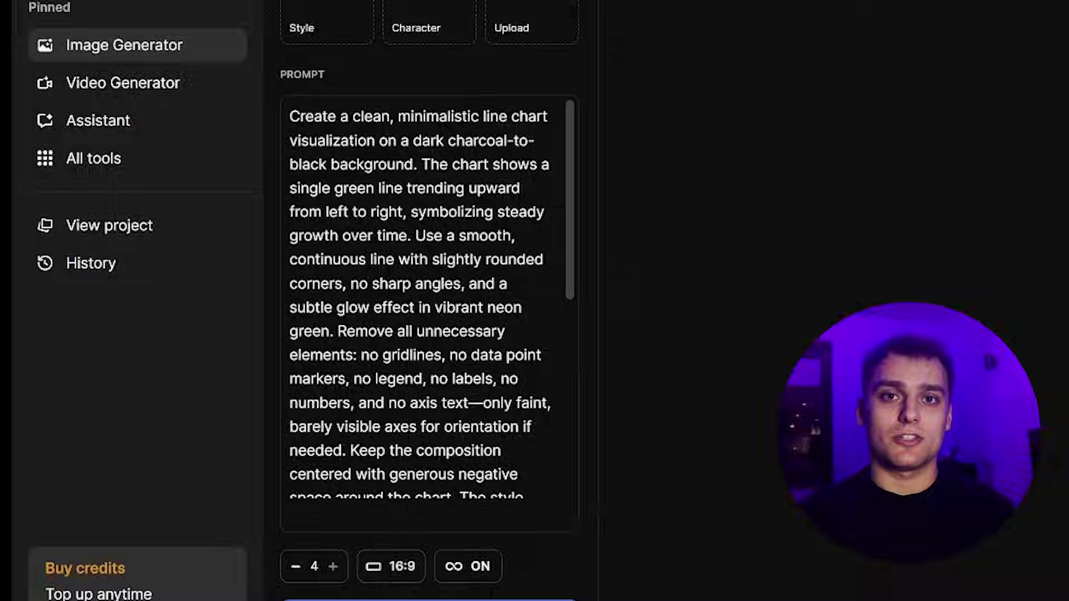
{"action": "left_click", "coordinate": [384, 6]}
{"action": "left_click", "coordinate": [1013, 33]}
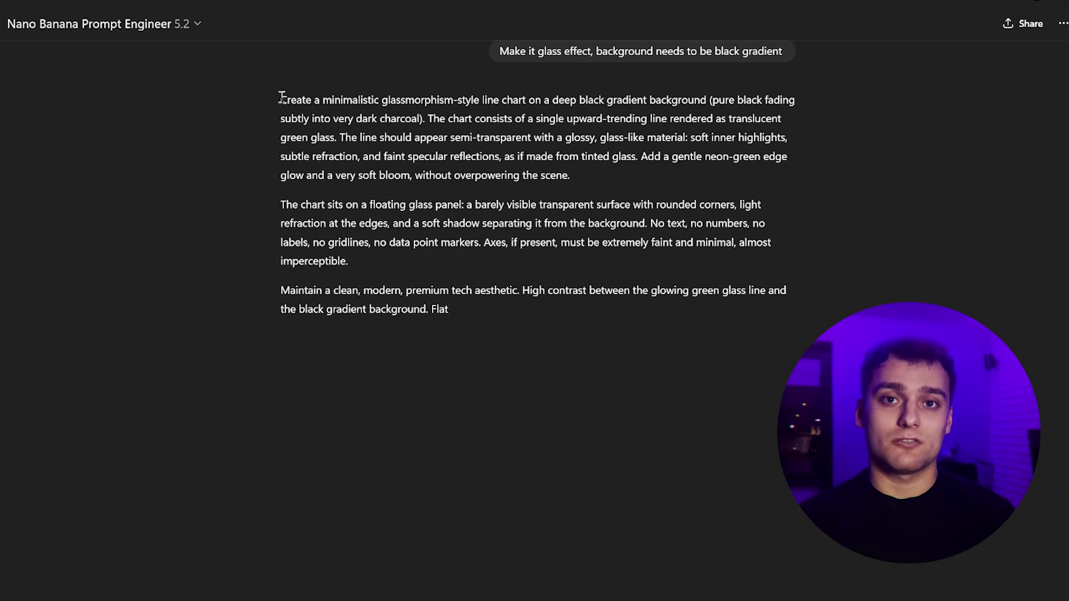
{"action": "left_click_drag", "start_coordinate": [279, 99], "coordinate": [748, 348]}
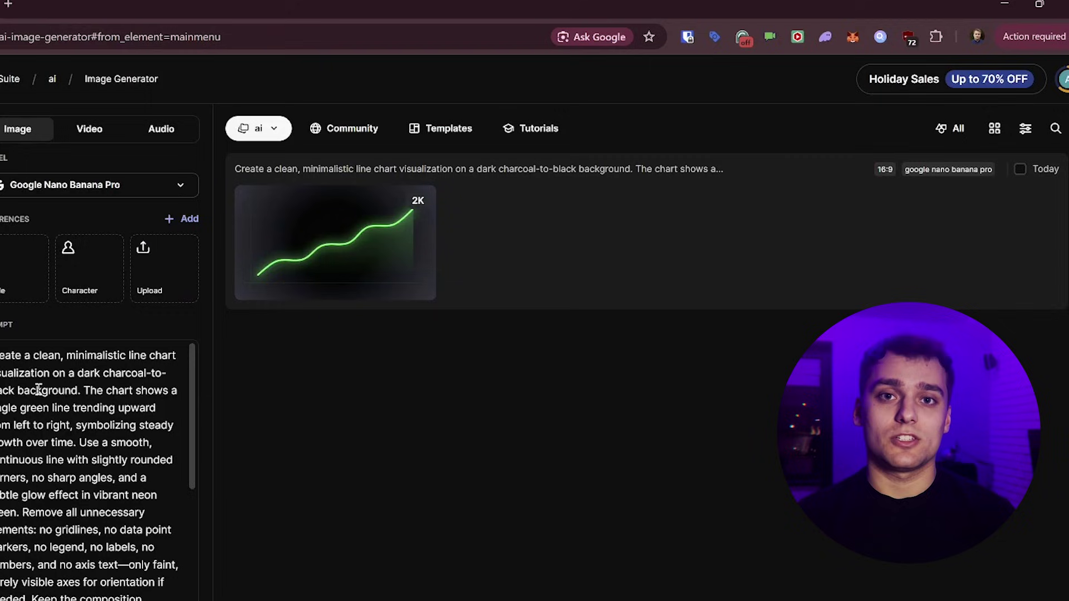
Replace the old prompt with the glassmorphism chart prompt, then edit the removal prompt
{"action": "left_click", "coordinate": [27, 476]}
{"action": "key", "text": "ctrl+a"}
{"action": "type", "text": "Create a minimalistic glassmorphism-style line chart on a deep black gradient background (pure black fading subtly into very dark charcoal). The chart consists of a single upward-trending line rendered as translucent green glass. The line should appear semi-transparent with a glossy, glass-like material: soft inner highlights, subtle refraction, and faint specular reflections, as if made from tinted glass. Add a gentle neon-green edge glow and a very soft bloom, without overpowering the scene.  The chart sits on a floating glass panel: a barely visible transparent surface with rounded corners, light refraction at the edges, and a soft shadow separating it from the background. No text, no numbers, no labels, no gridlines, no data point markers. Axes, if present, must be extremely faint and minimal, almost imperceptible.  Maintain a clean, modern, premium tech aesthetic. High contrast between the glowing green glass line and the black gradient background. Flat composition, centered layout, generous negative space. No logos, no watermarks, no additional UI elements, no noise, no textures beyond glass effects. Output a single high-resolution square image with crisp edges and smooth gradients, visually clean even at 200% zoom."}
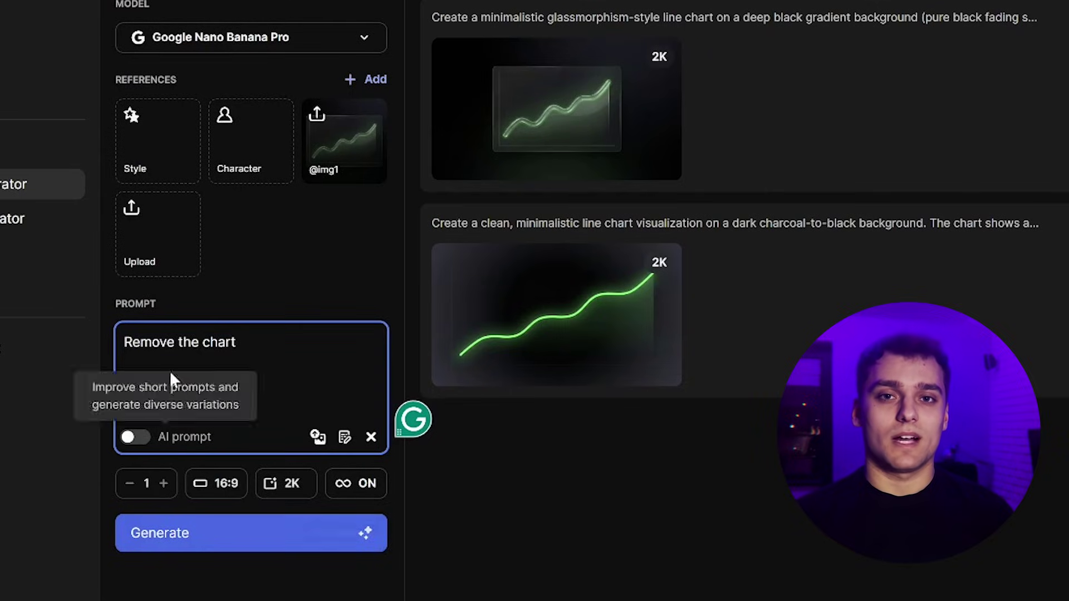
{"action": "left_click", "coordinate": [192, 344]}
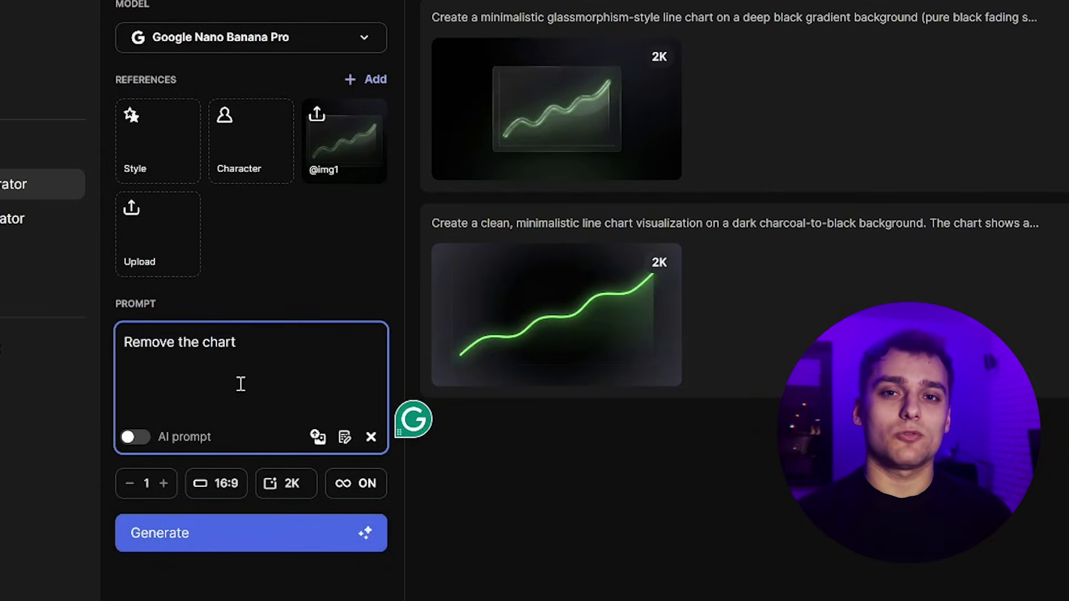
Generate the 'Remove the growing chart' image of the empty glass panel
{"action": "left_click", "coordinate": [216, 520]}
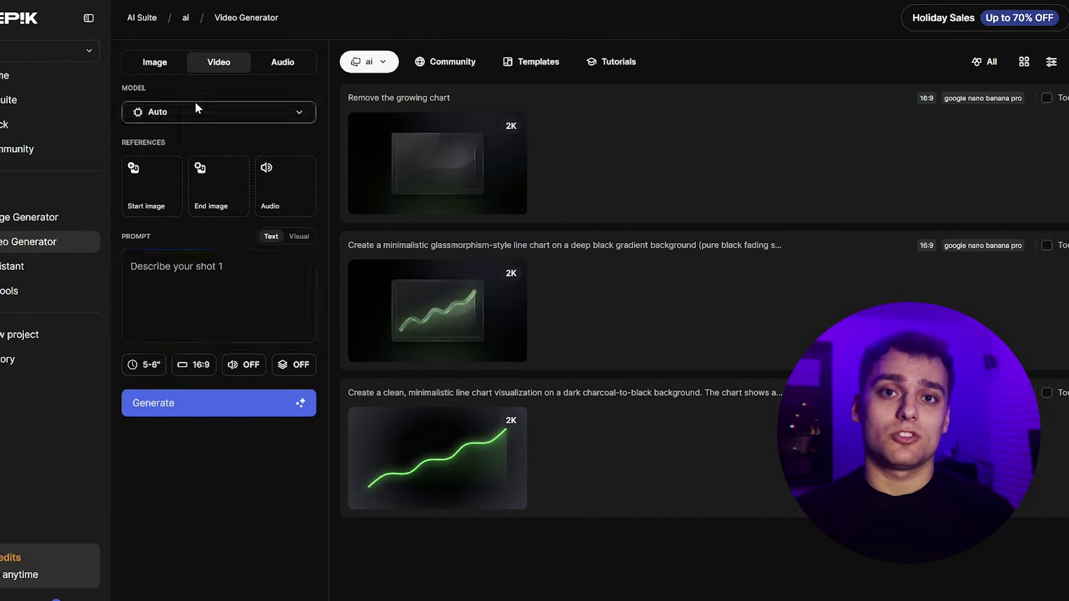
Choose Kling O1, set the empty glass panel as start image, and pick 1080p
{"action": "left_click", "coordinate": [195, 102]}
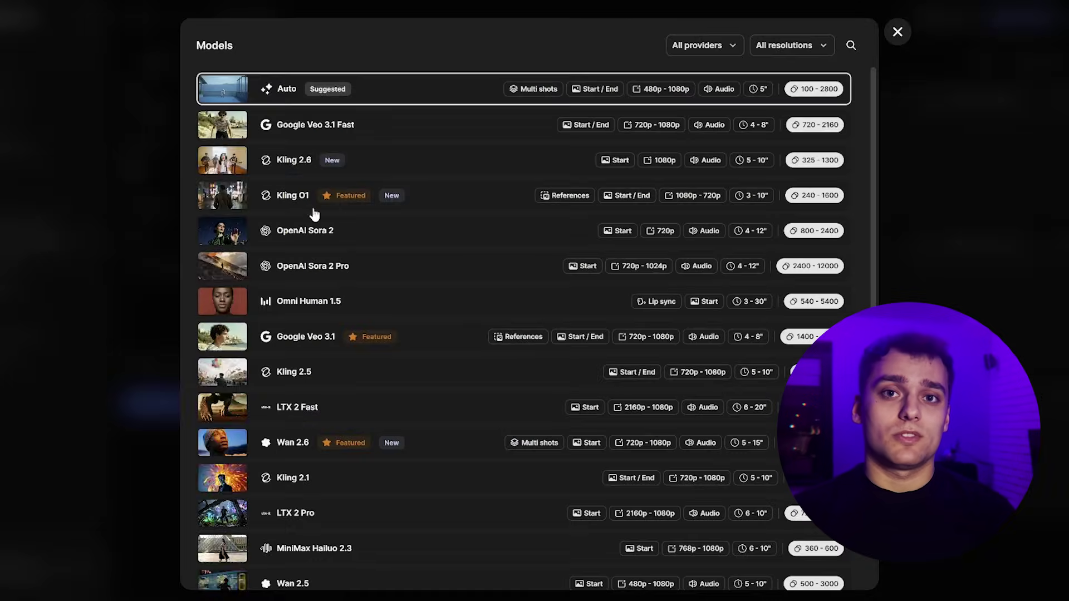
{"action": "left_click", "coordinate": [293, 210]}
{"action": "left_click_drag", "start_coordinate": [437, 184], "coordinate": [148, 190]}
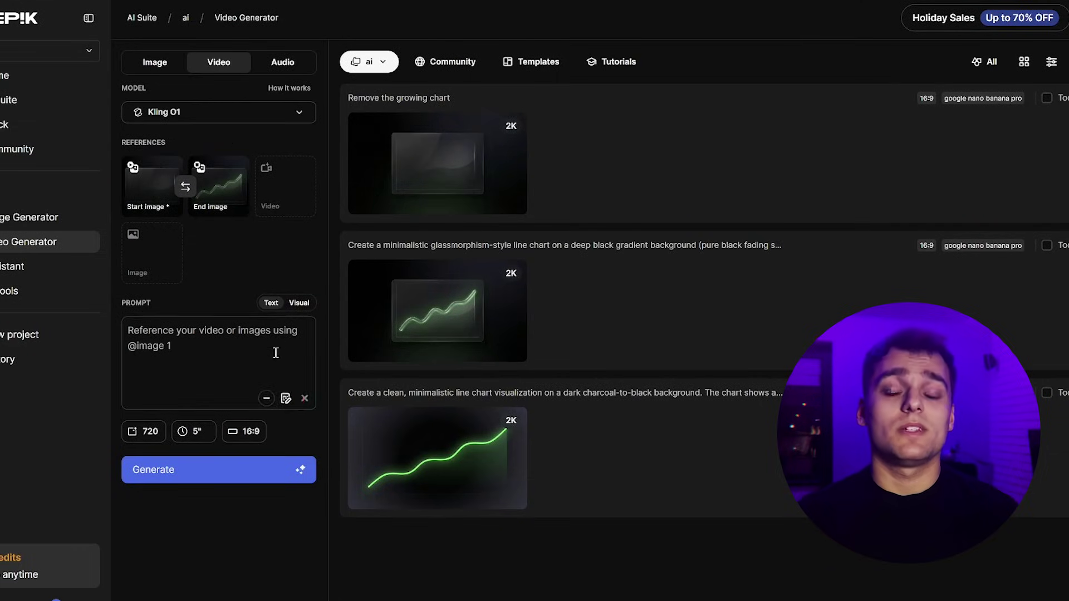
{"action": "left_click", "coordinate": [151, 432]}
{"action": "left_click", "coordinate": [143, 485]}
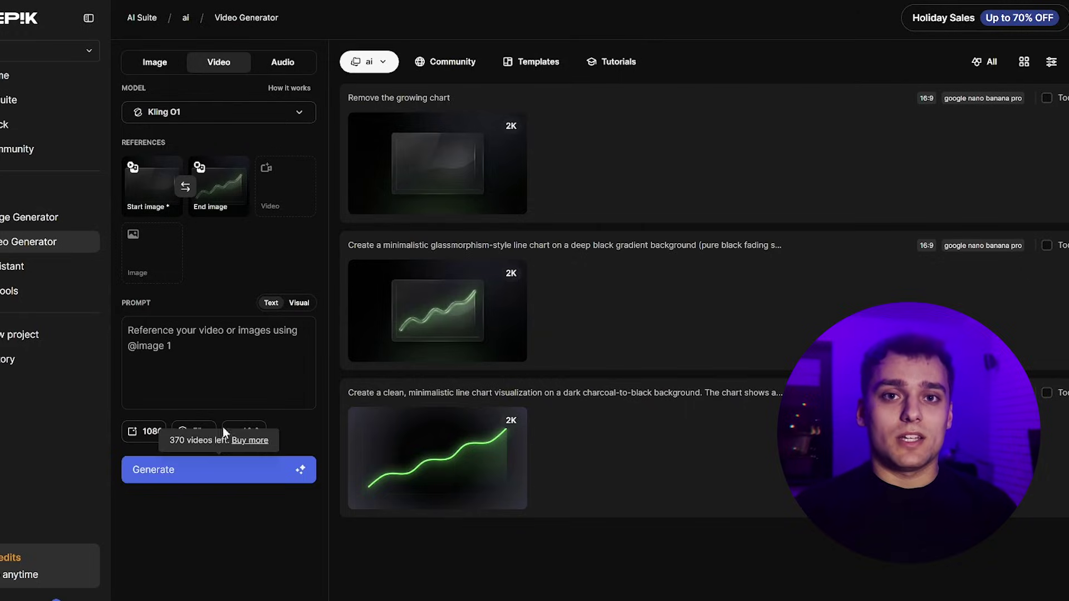
Write and apply a 'Motion graphic animation' prompt, then generate the chart video
{"action": "left_click", "coordinate": [286, 398]}
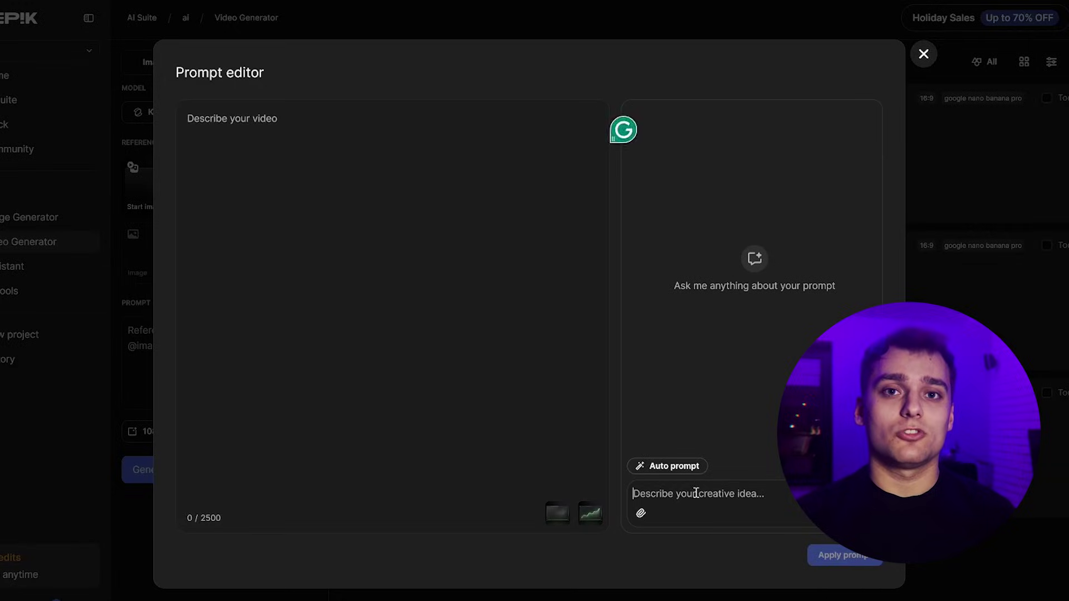
{"action": "left_click", "coordinate": [692, 491]}
{"action": "type", "text": "Motion graphic animati"}
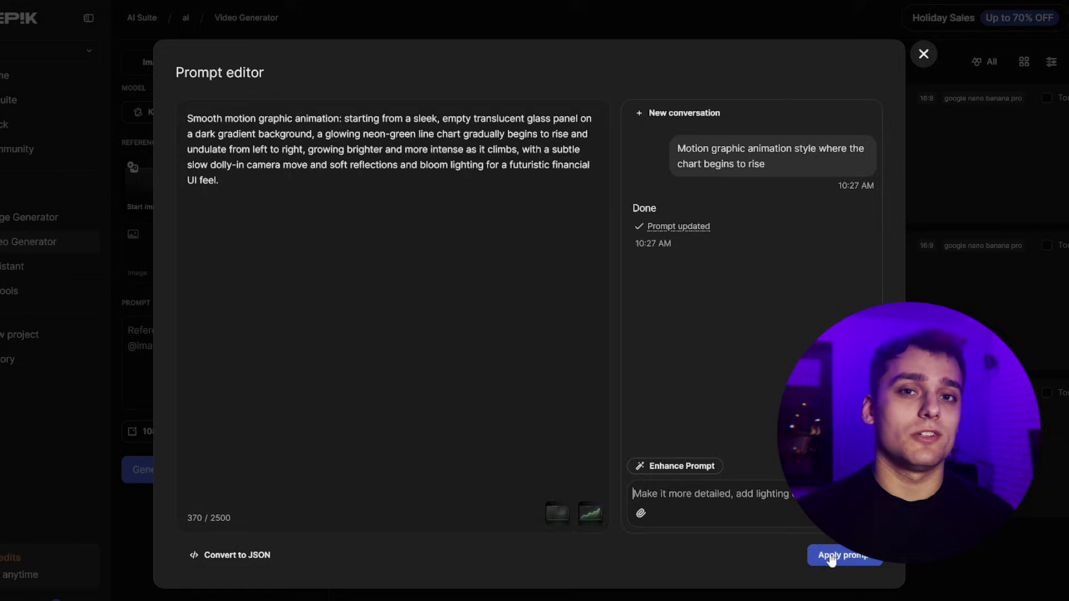
{"action": "left_click", "coordinate": [831, 556]}
{"action": "left_click", "coordinate": [214, 565]}
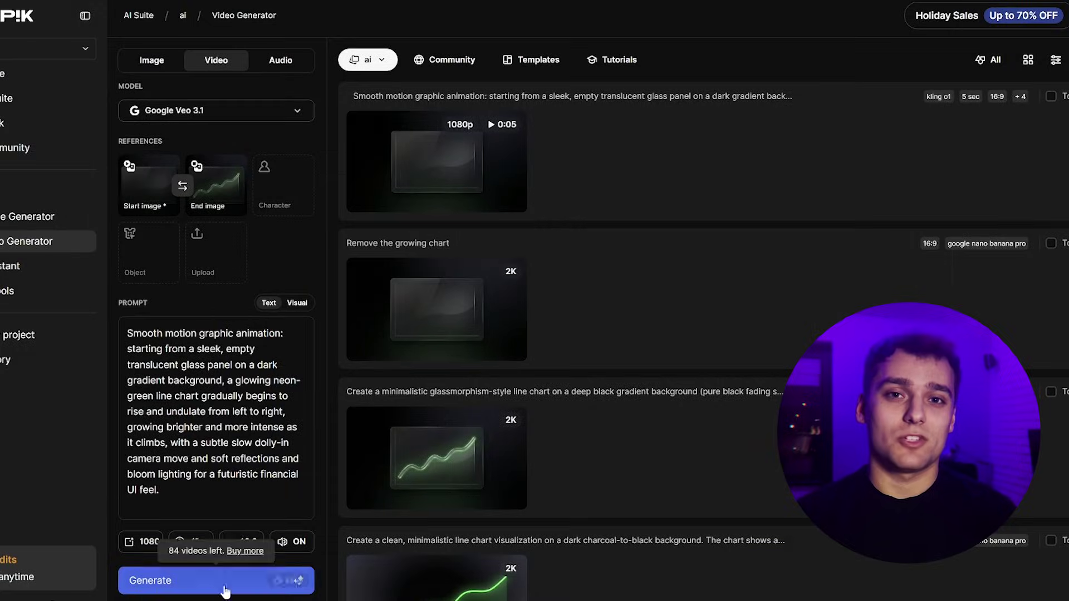
Lower the video resolution to 720
{"action": "left_click", "coordinate": [140, 541]}
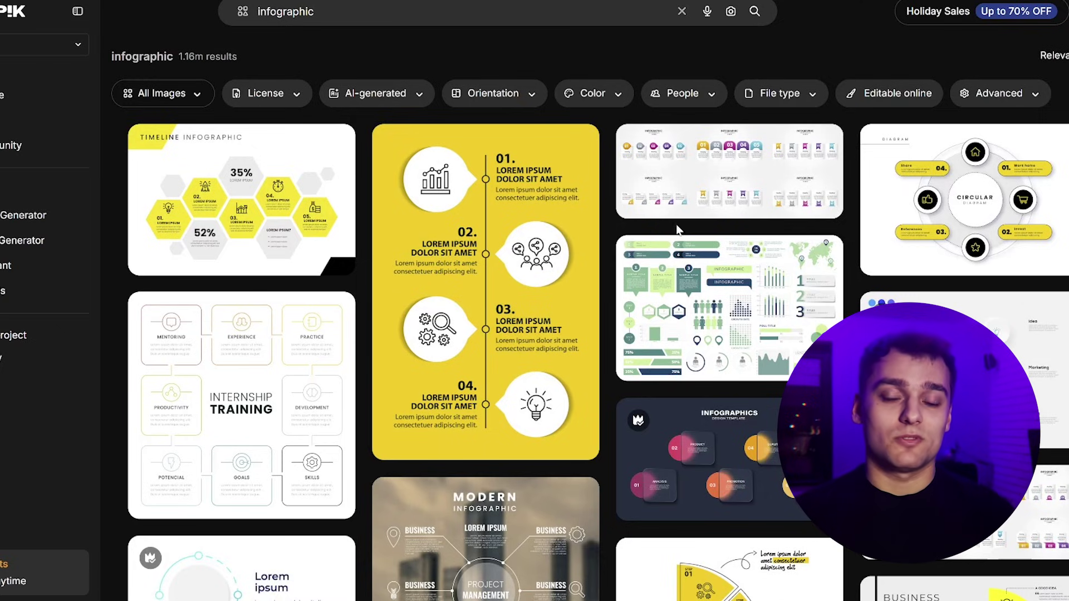
Browse the infographic results and open the Colorful realistic infographic elements detail page
{"action": "mouse_move", "coordinate": [236, 177]}
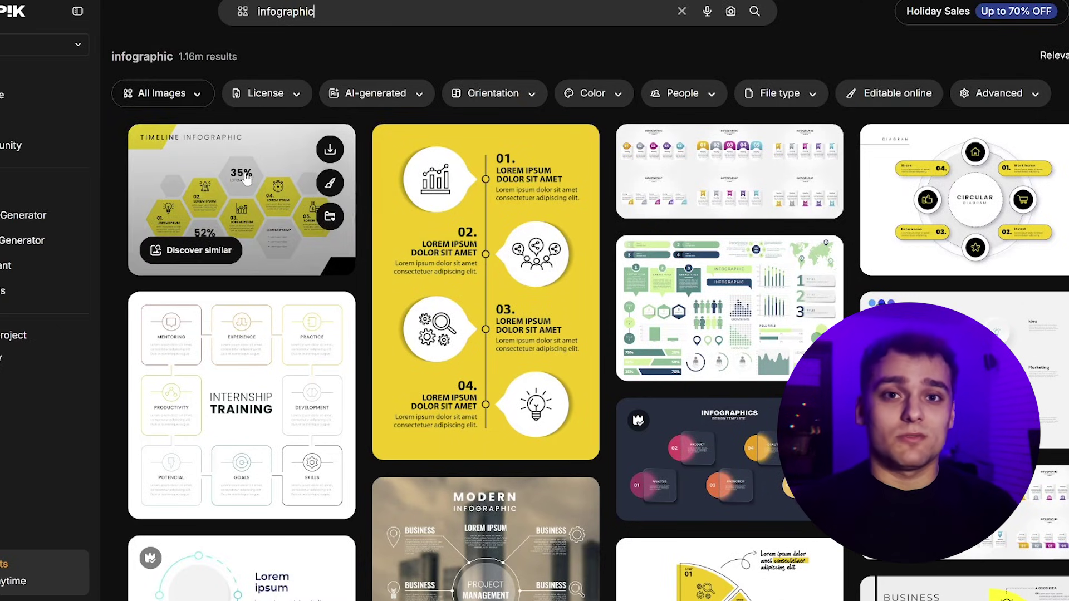
{"action": "scroll", "coordinate": [236, 177], "scroll_direction": "down", "scroll_amount": 6}
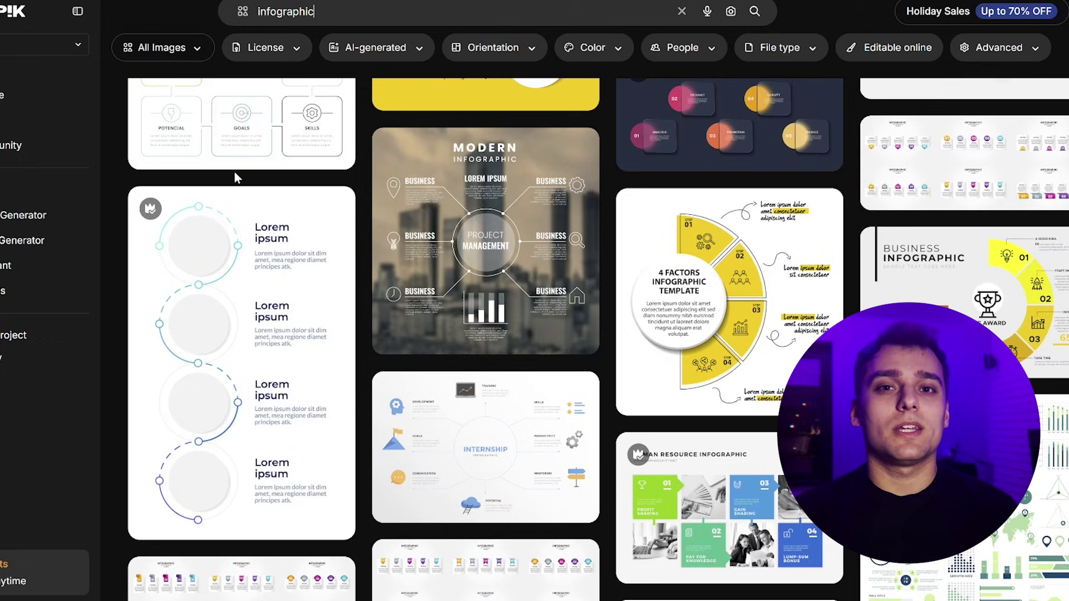
{"action": "scroll", "coordinate": [234, 177], "scroll_direction": "down", "scroll_amount": 11}
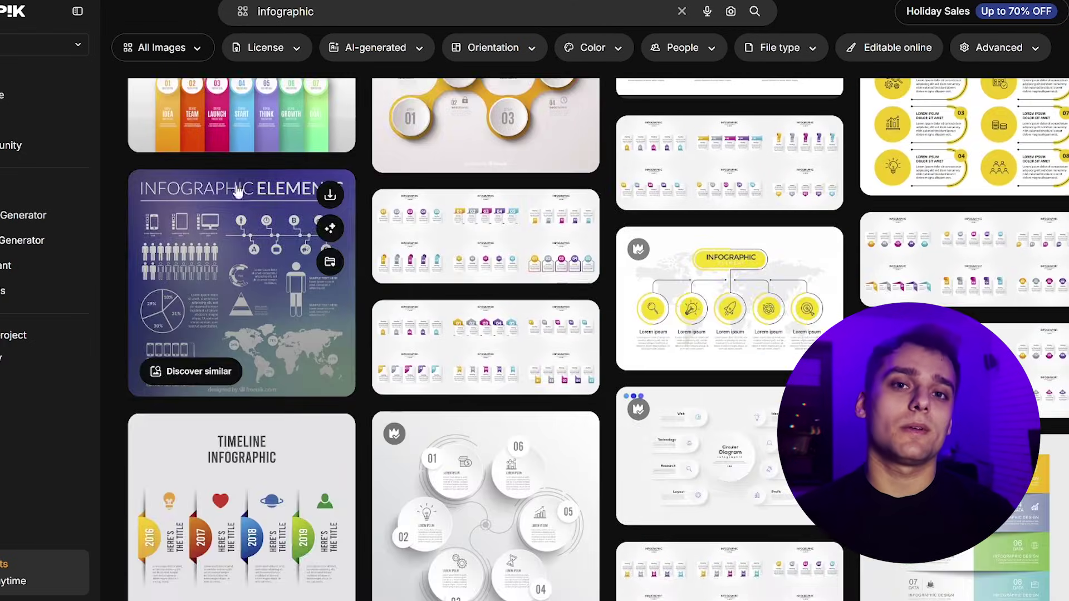
{"action": "scroll", "coordinate": [234, 178], "scroll_direction": "up", "scroll_amount": 1}
{"action": "scroll", "coordinate": [234, 179], "scroll_direction": "down", "scroll_amount": 7}
{"action": "scroll", "coordinate": [234, 180], "scroll_direction": "down", "scroll_amount": 6}
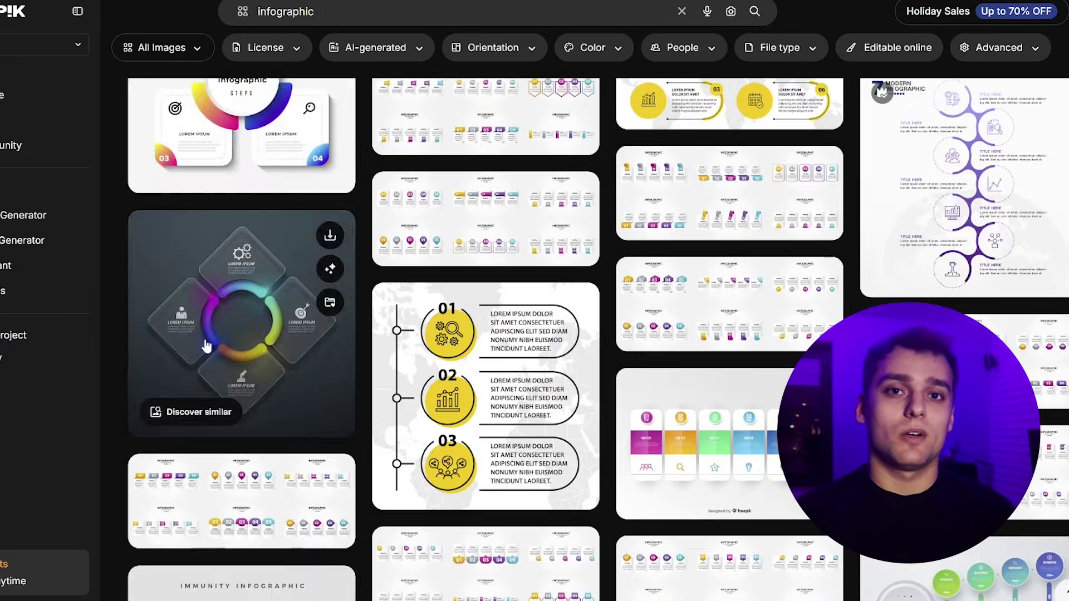
{"action": "left_click", "coordinate": [211, 334]}
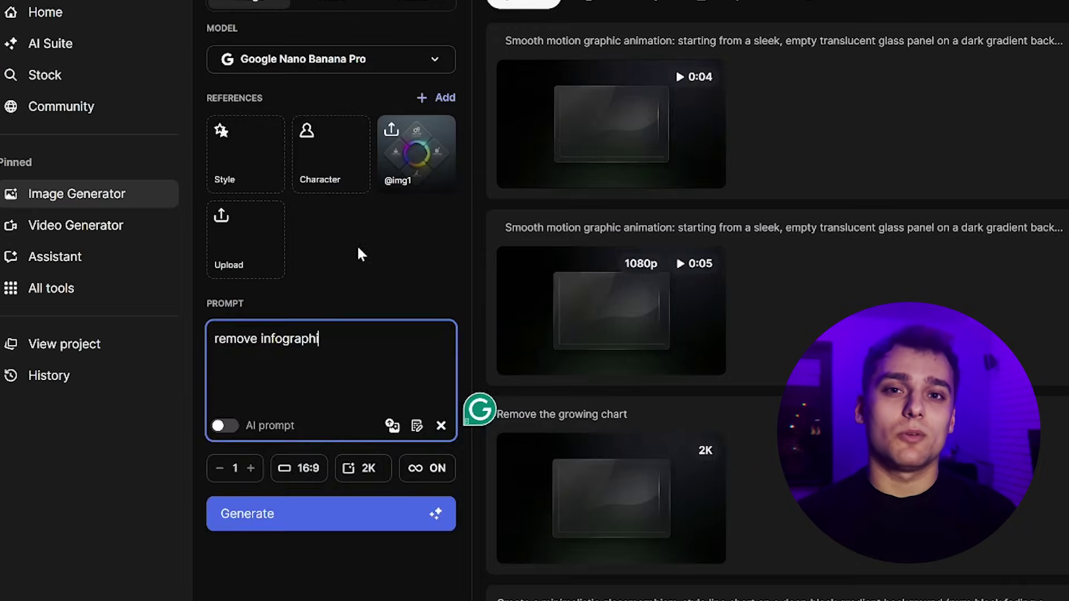
Generate the 'remove infographic, keep background' image and start a Kling O1 video from it
{"action": "type", "text": "c, keep background"}
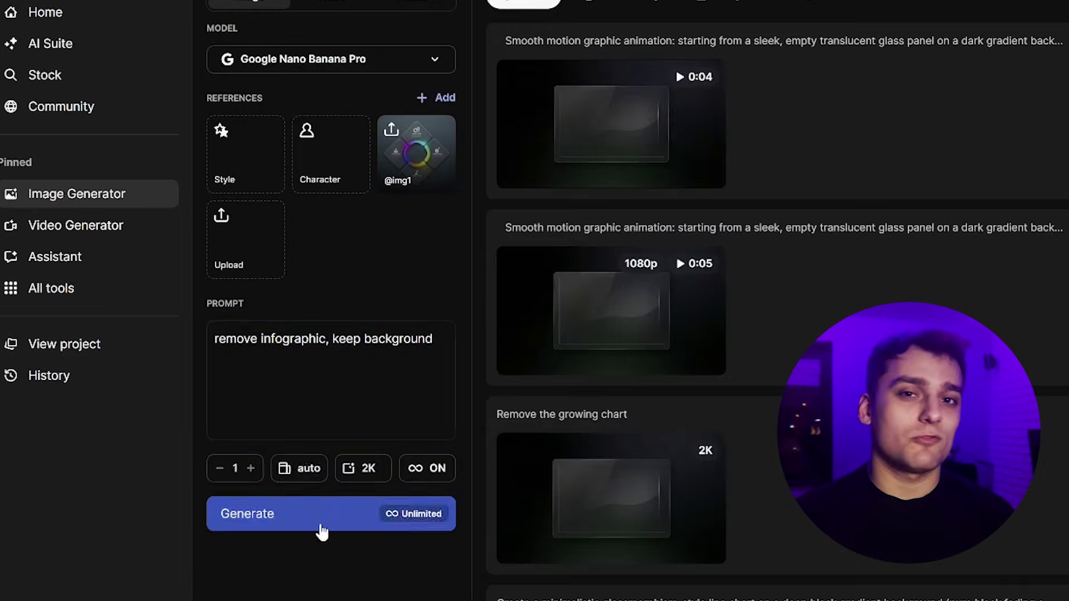
{"action": "left_click", "coordinate": [425, 515]}
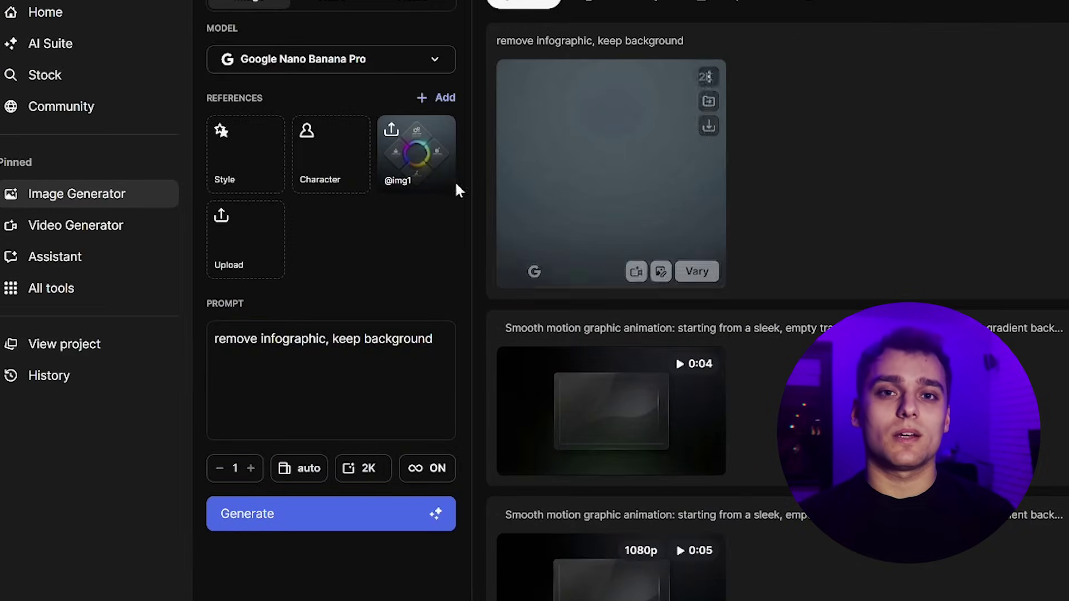
{"action": "left_click", "coordinate": [332, 4]}
{"action": "left_click", "coordinate": [300, 59]}
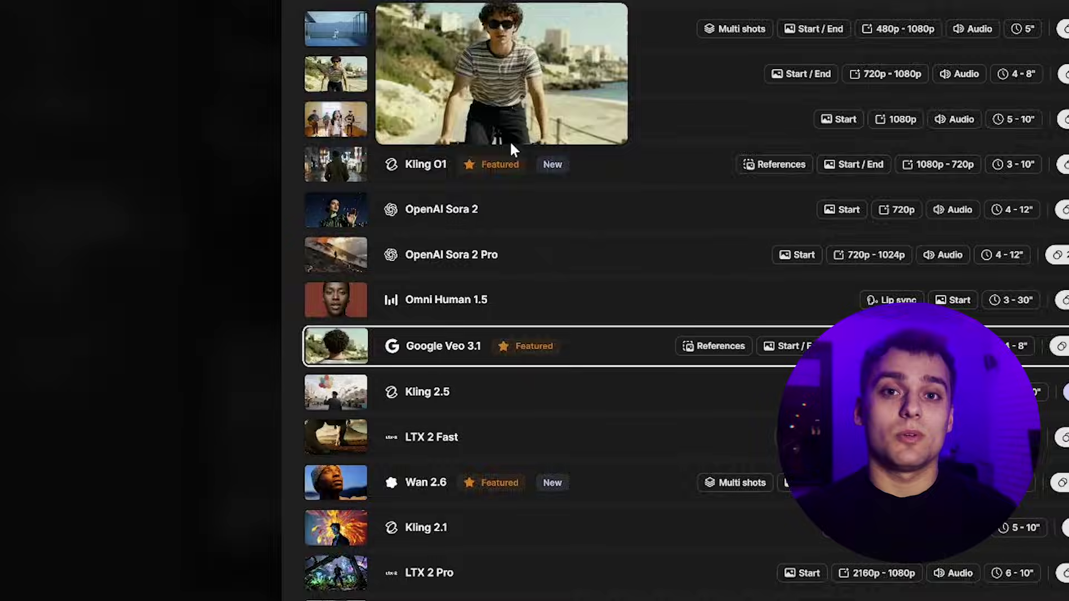
{"action": "left_click", "coordinate": [501, 165]}
{"action": "left_click_drag", "start_coordinate": [611, 172], "coordinate": [223, 162]}
{"action": "left_click", "coordinate": [326, 148]}
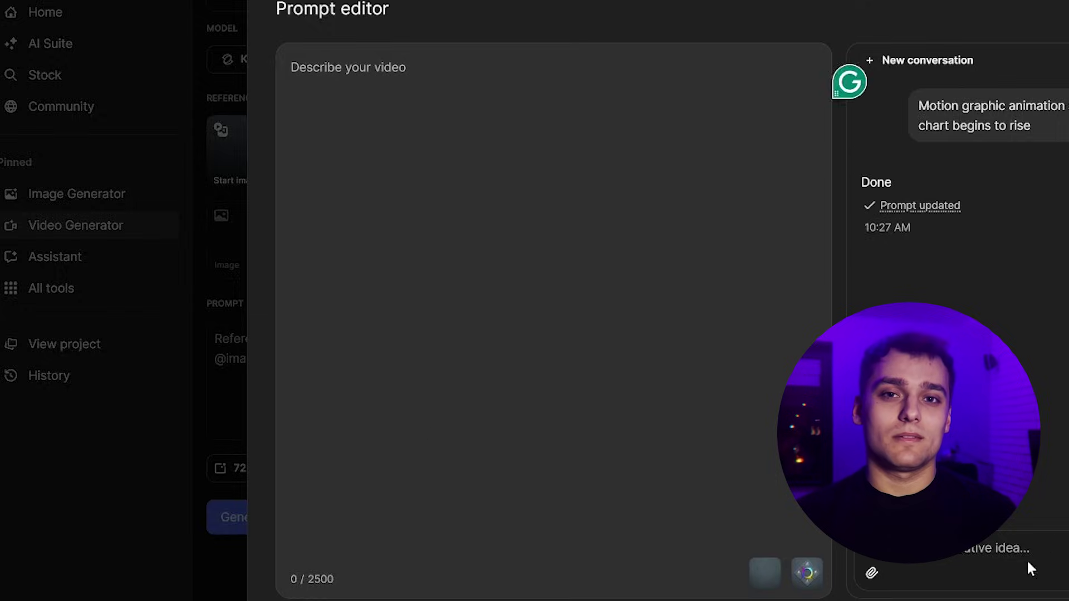
Apply an assistant-written prompt revealing all text and icons, and generate the video
{"action": "type", "text": "Create smooth"}
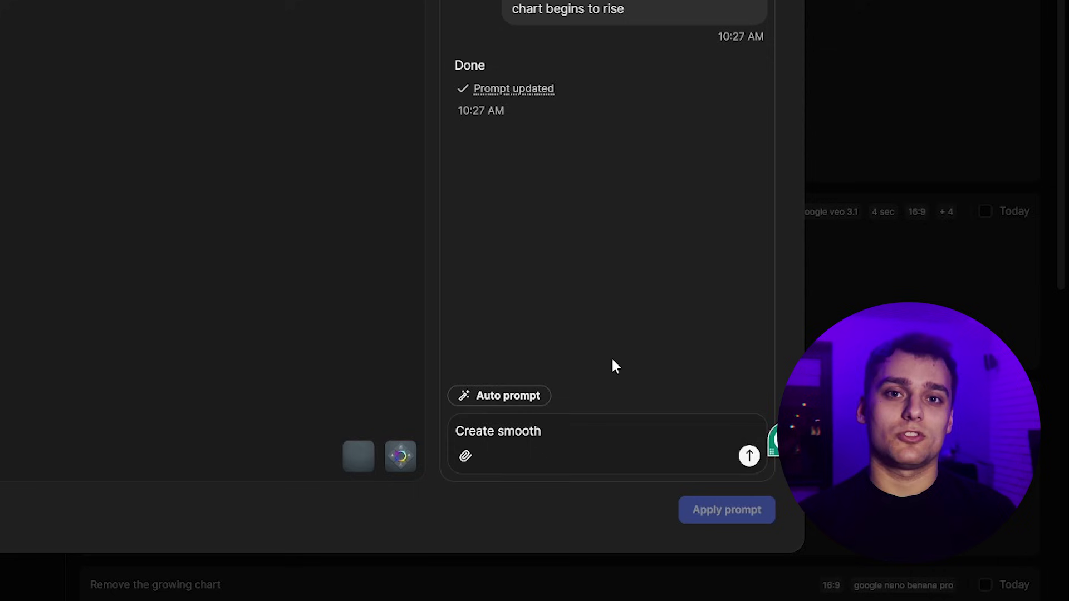
{"action": "type", "text": " animation that revea"}
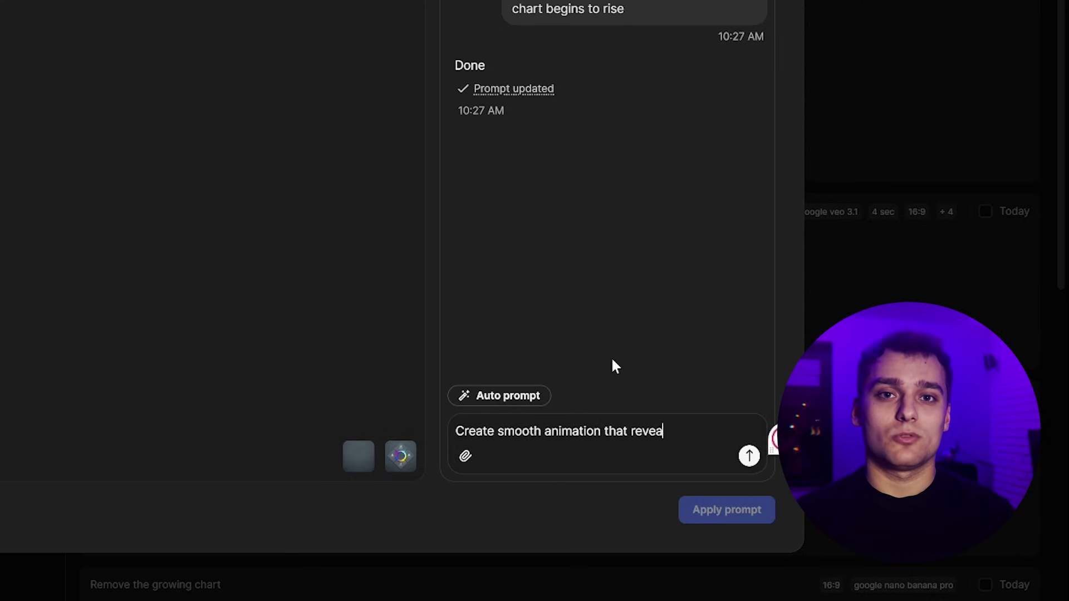
{"action": "type", "text": "ls all the text and icons"}
{"action": "left_click", "coordinate": [519, 431]}
{"action": "left_click", "coordinate": [531, 461]}
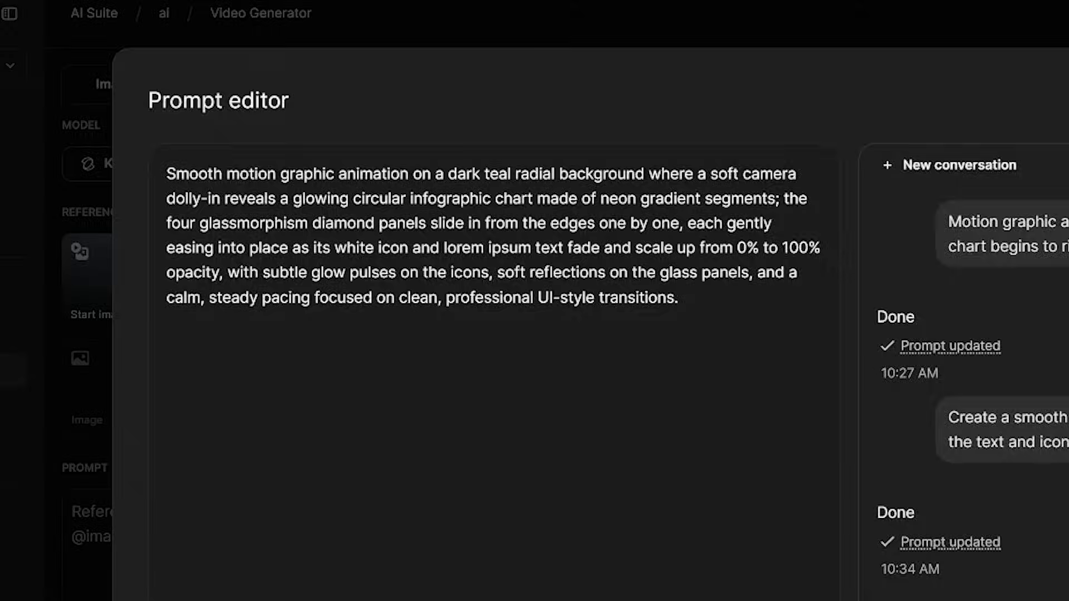
{"action": "key", "text": "Escape"}
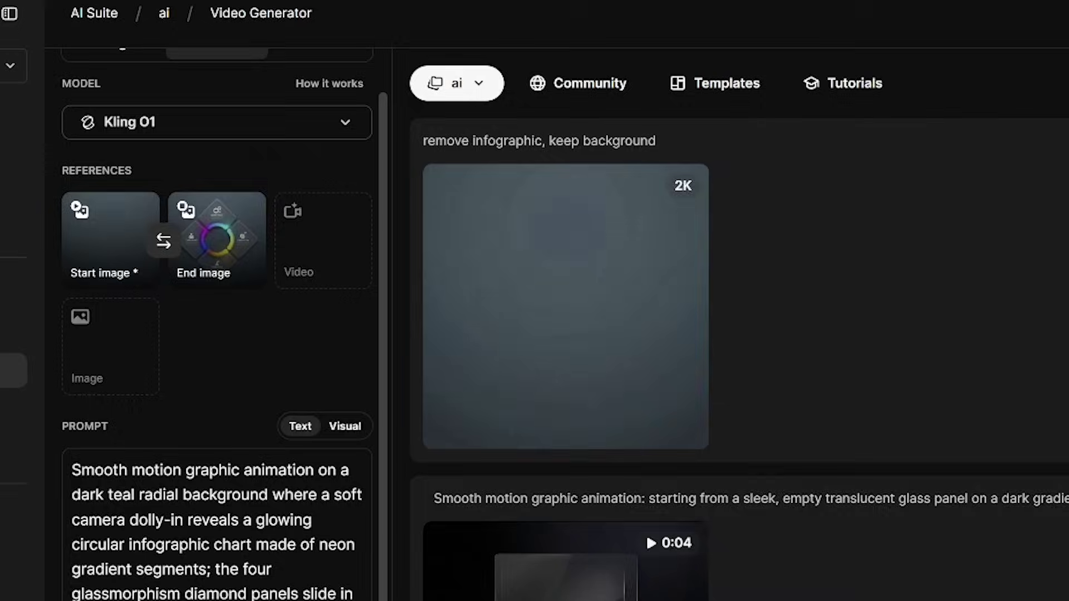
{"action": "key", "text": "ctrl+Return"}
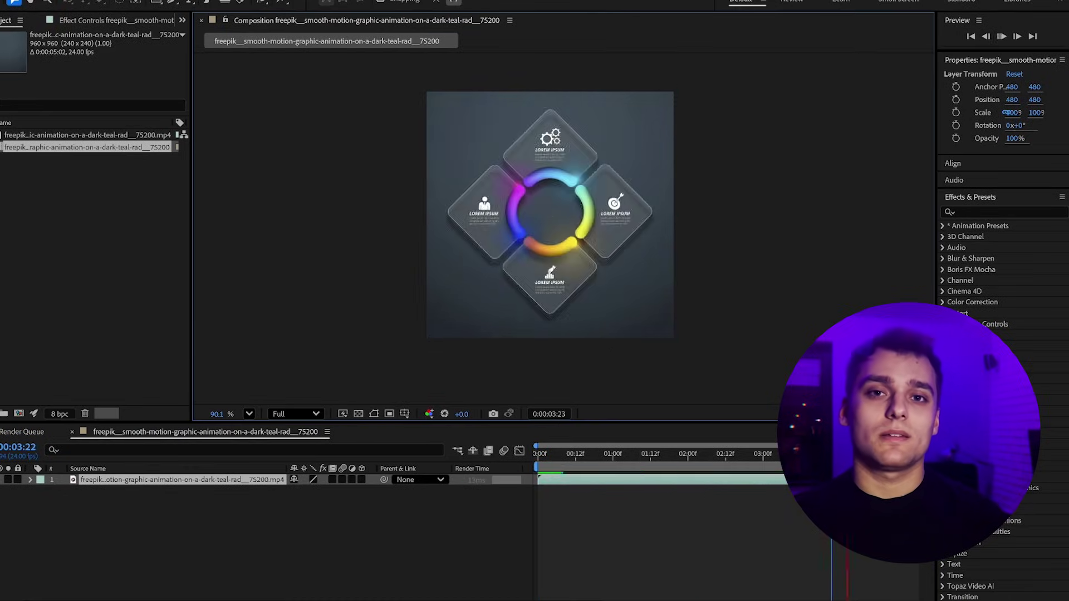
Set Pixel Motion Blur's shutter control to Manual and shutter angle to 327
{"action": "key", "text": "ctrl+j"}
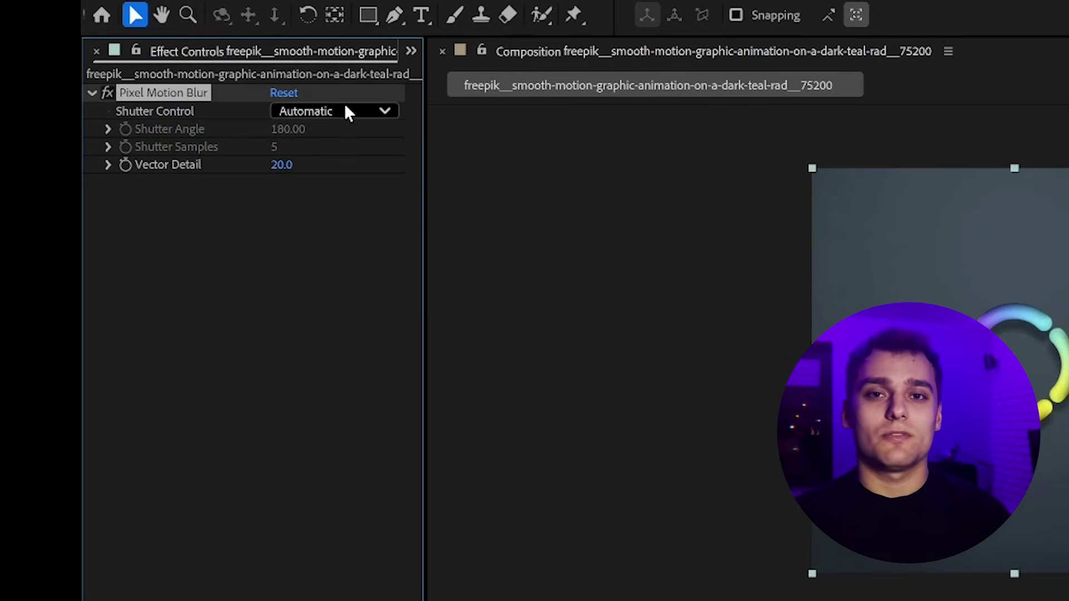
{"action": "left_click", "coordinate": [345, 112]}
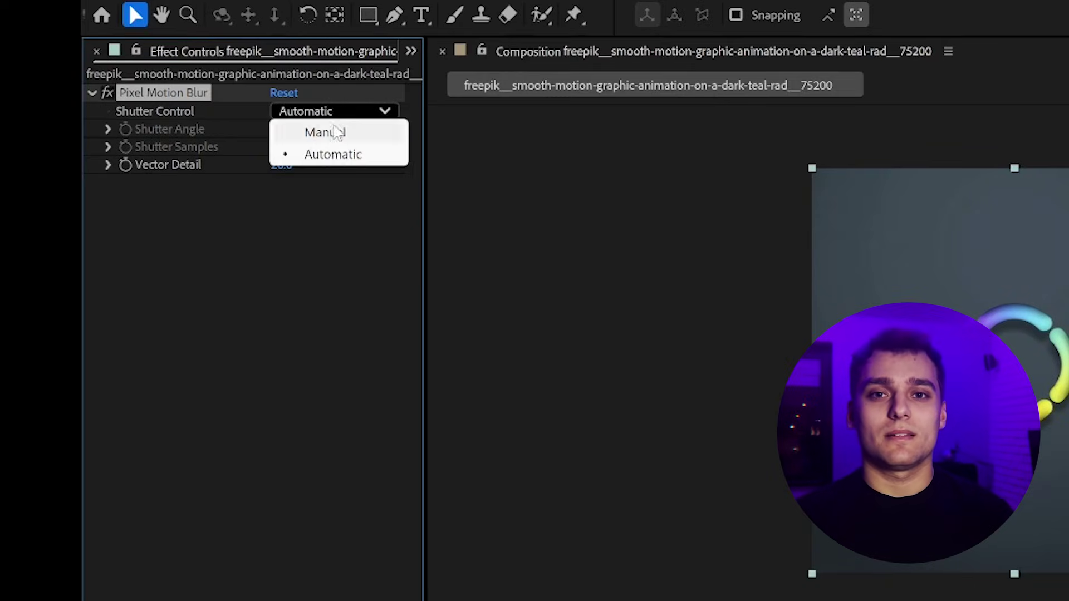
{"action": "left_click", "coordinate": [324, 131]}
{"action": "left_click_drag", "start_coordinate": [289, 129], "coordinate": [441, 125]}
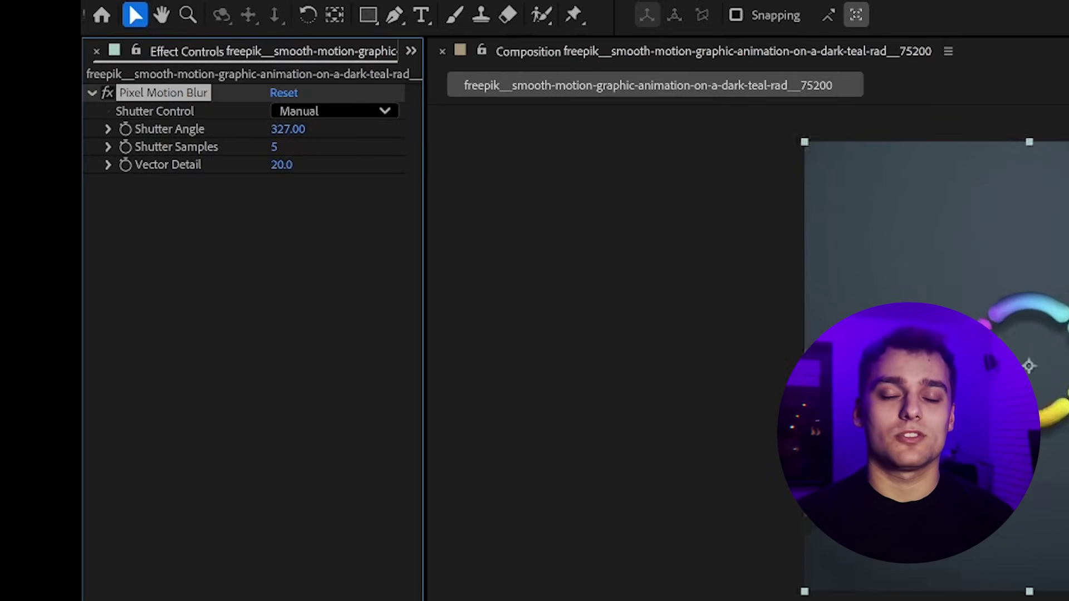
{"action": "scroll", "coordinate": [976, 362], "scroll_direction": "up", "scroll_amount": 3}
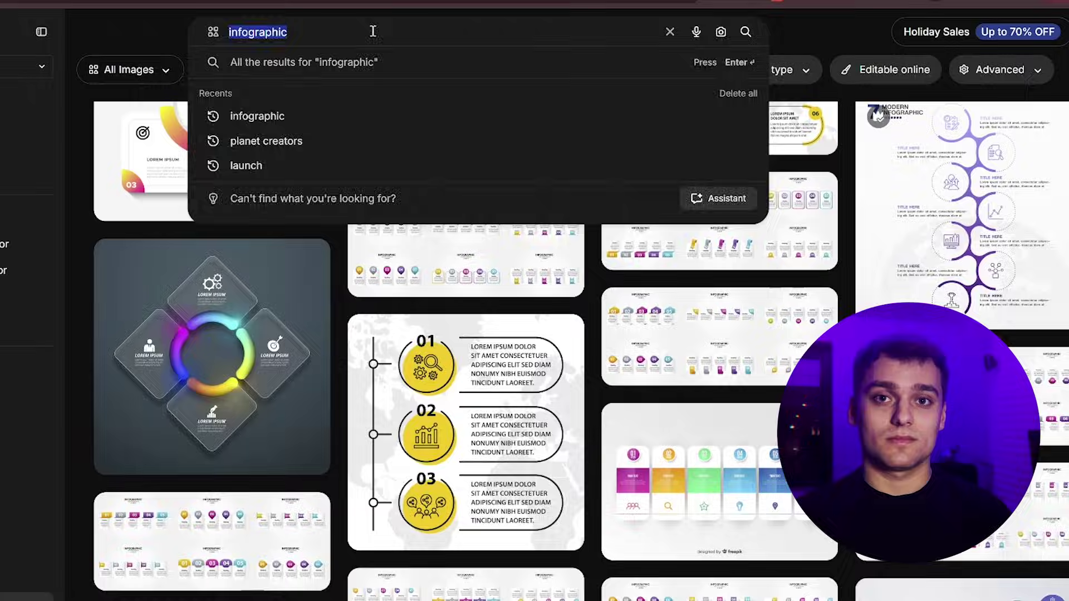
Search stock images for 'logo' and pick the LOREMIPSUM logo
{"action": "type", "text": "logo"}
{"action": "key", "text": "Return"}
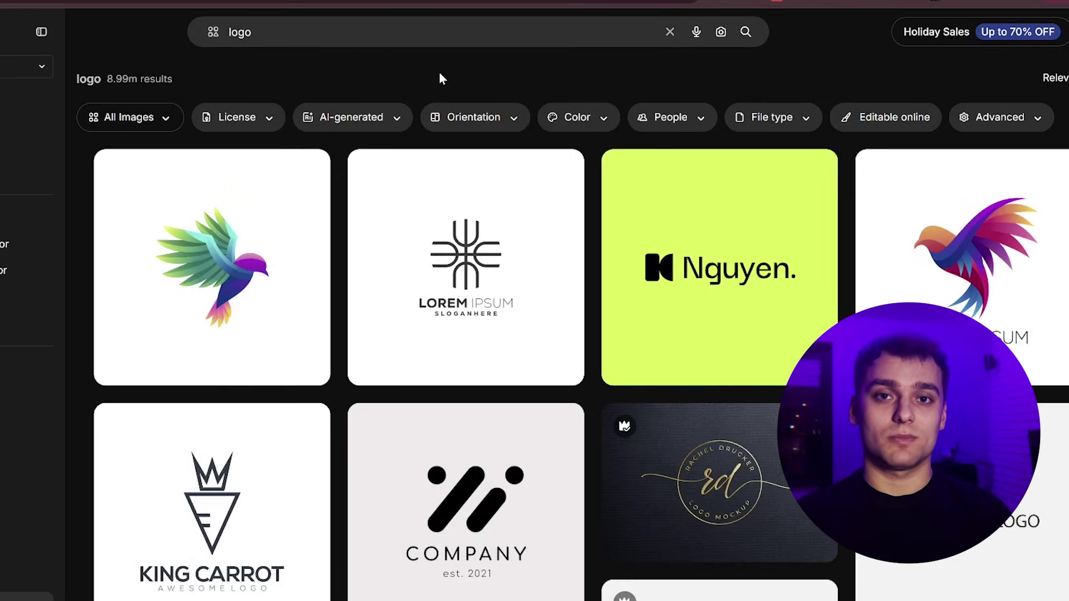
{"action": "scroll", "coordinate": [974, 250], "scroll_direction": "down", "scroll_amount": 4}
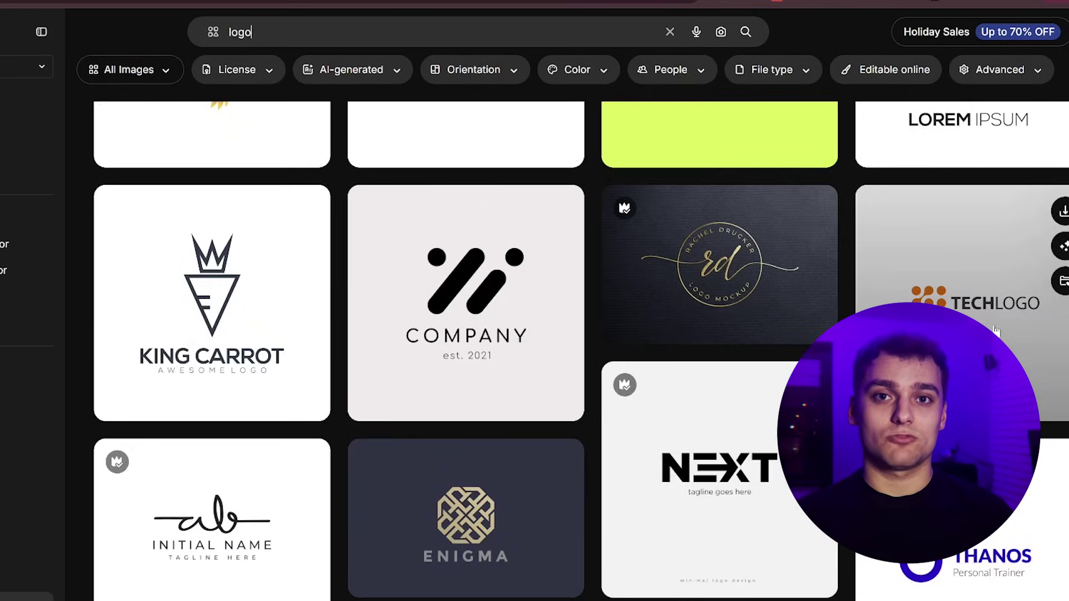
{"action": "scroll", "coordinate": [995, 330], "scroll_direction": "down", "scroll_amount": 5}
{"action": "left_click", "coordinate": [995, 330]}
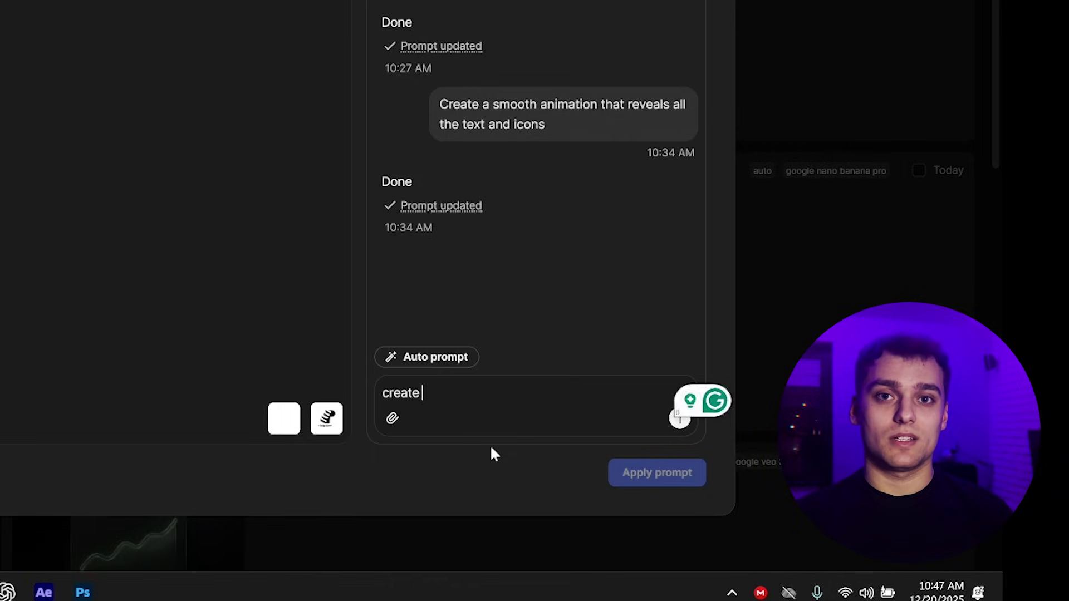
Request a smooth logo animation animating the sygnet and text separately, in a unique way
{"action": "type", "text": "a smooth logo animation that animates the sygnet in unique"}
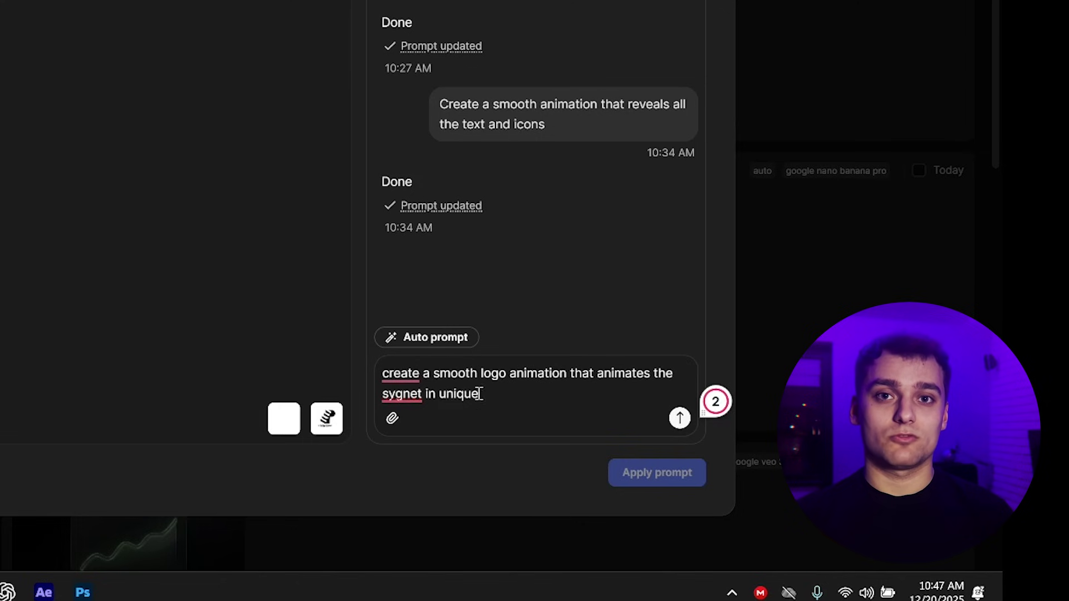
{"action": "key", "text": "ctrl+BackSpace"}
{"action": "type", "text": "a unique way "}
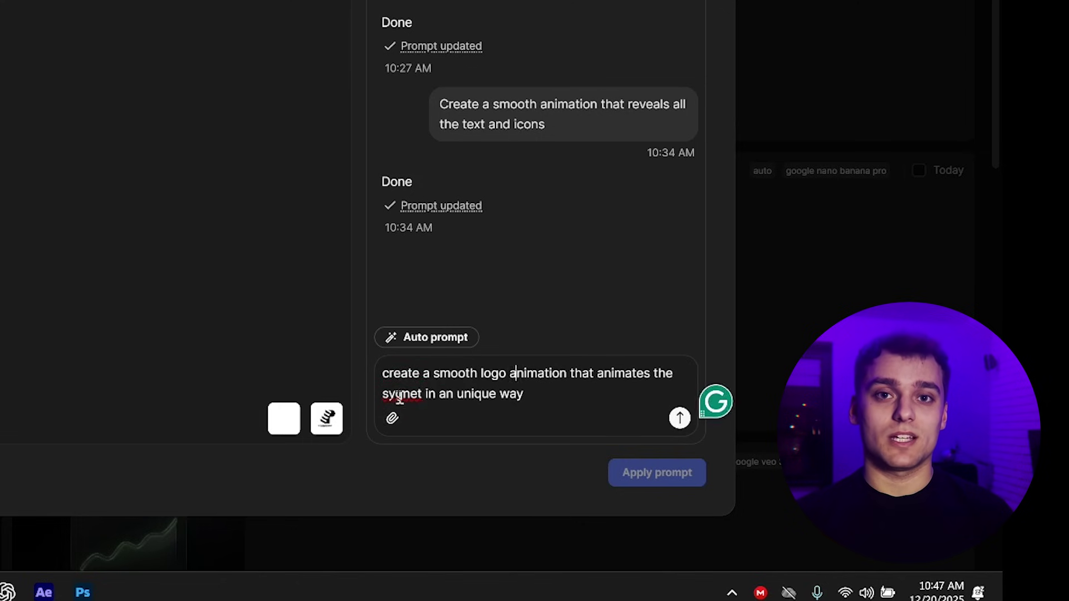
{"action": "type", "text": ", text seperately and logo seperately"}
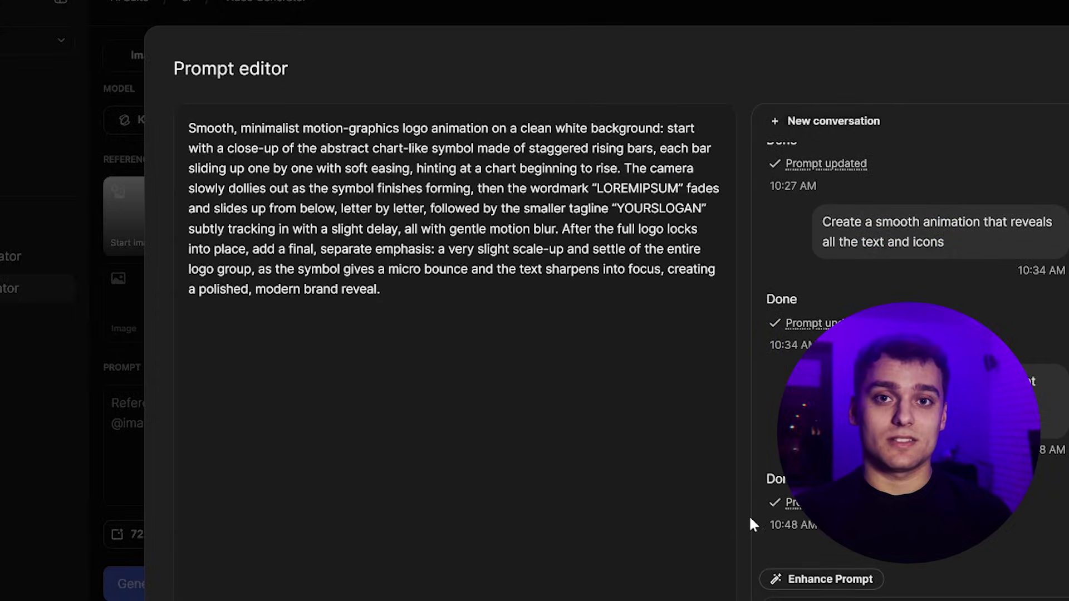
{"action": "key", "text": "Escape"}
{"action": "scroll", "coordinate": [228, 390], "scroll_direction": "down", "scroll_amount": 3}
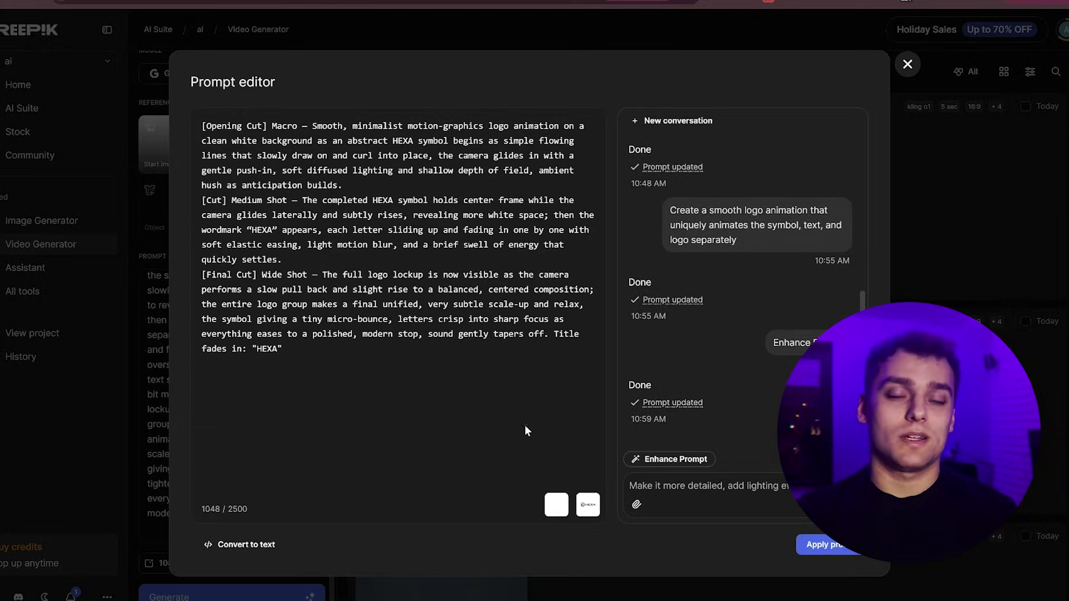
Apply the enhanced HEXA prompt and choose Kling O1 as the video model
{"action": "left_click", "coordinate": [818, 548]}
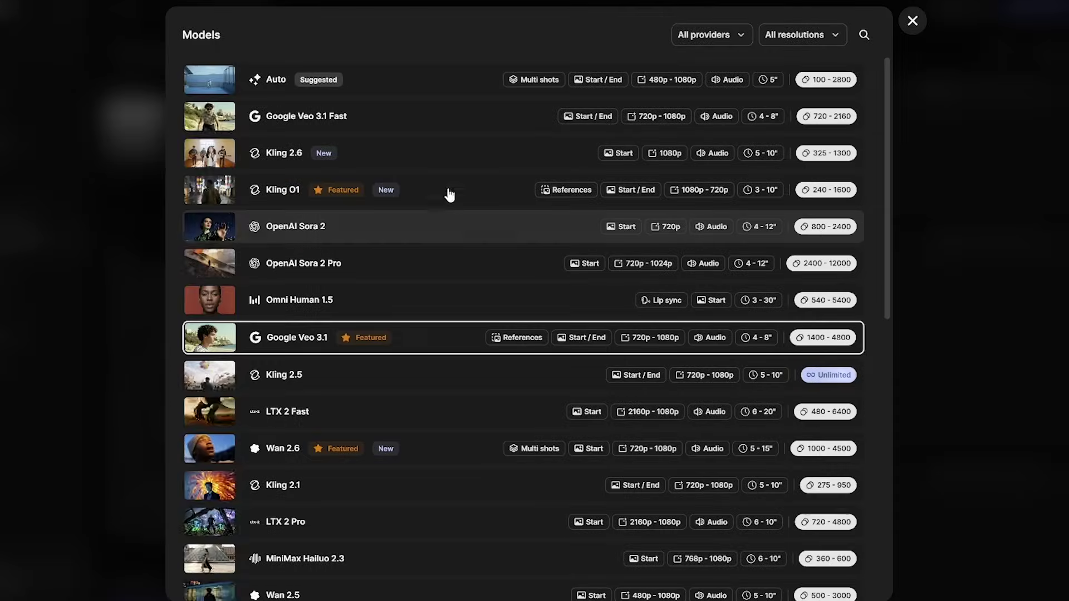
{"action": "left_click", "coordinate": [453, 189]}
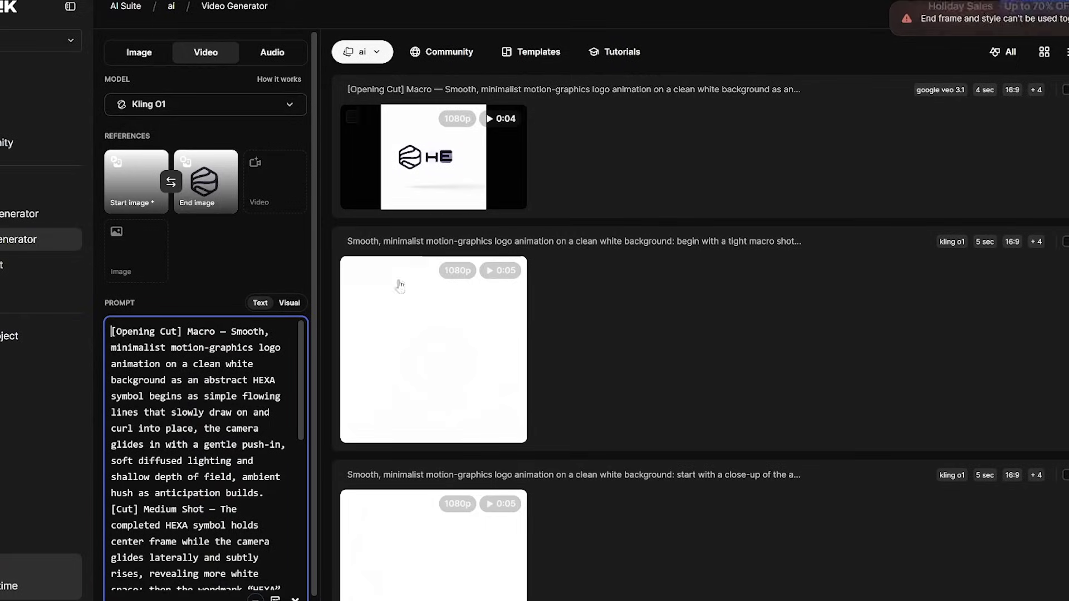
{"action": "scroll", "coordinate": [274, 477], "scroll_direction": "down", "scroll_amount": 10}
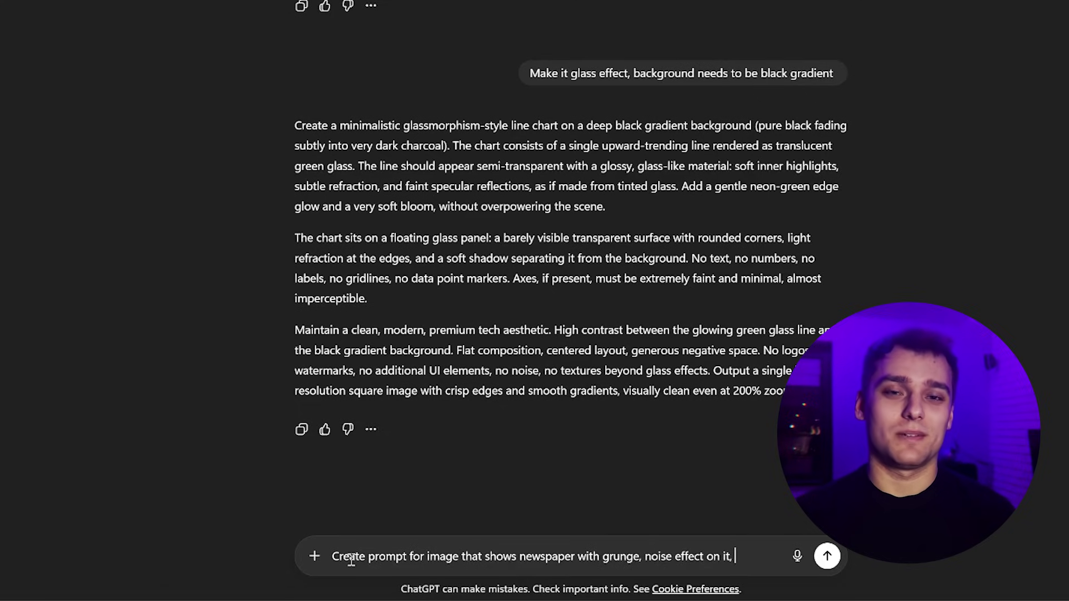
Add a new line 'with big headline text "THIS IS THE TIME"' to the ChatGPT request
{"action": "key", "text": "shift+Return"}
{"action": "key", "text": "shift+Return"}
{"action": "type", "text": "with big hea"}
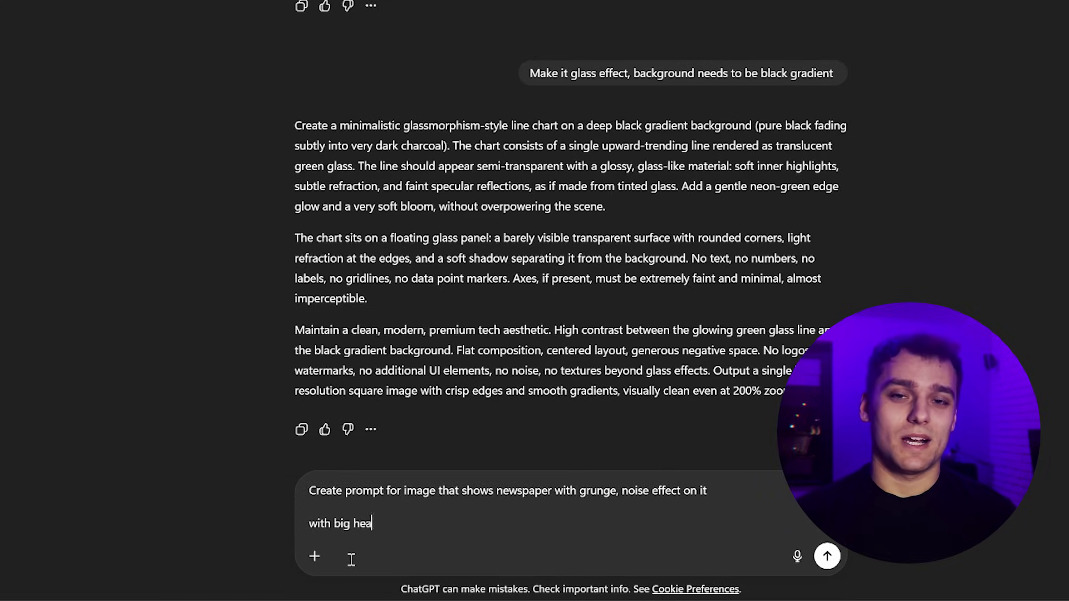
{"action": "type", "text": "dline text \"THIS IS THE TIME"}
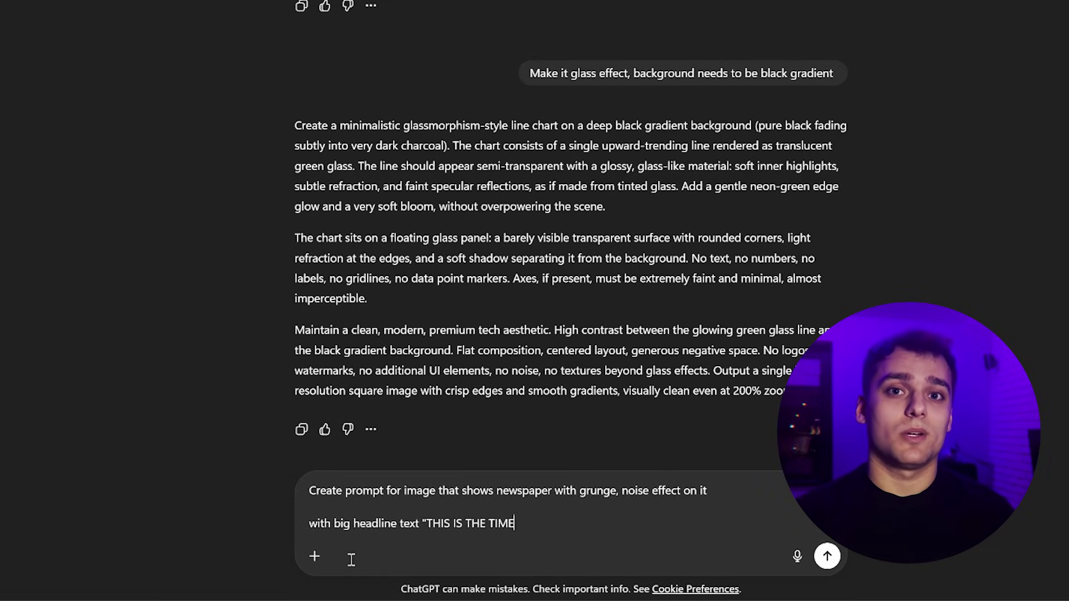
{"action": "type", "text": "\""}
{"action": "key", "text": "shift+Return"}
{"action": "key", "text": "shift+Return"}
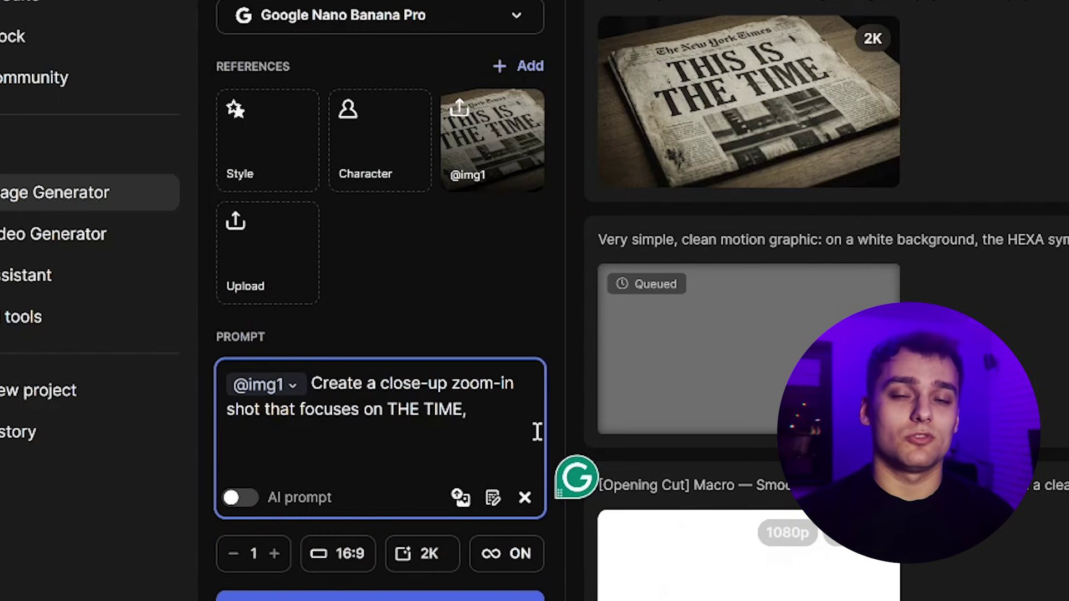
Add 'depth blur,' to the close-up prompt and generate the newspaper image
{"action": "type", "text": "depth blur,"}
{"action": "left_click", "coordinate": [484, 599]}
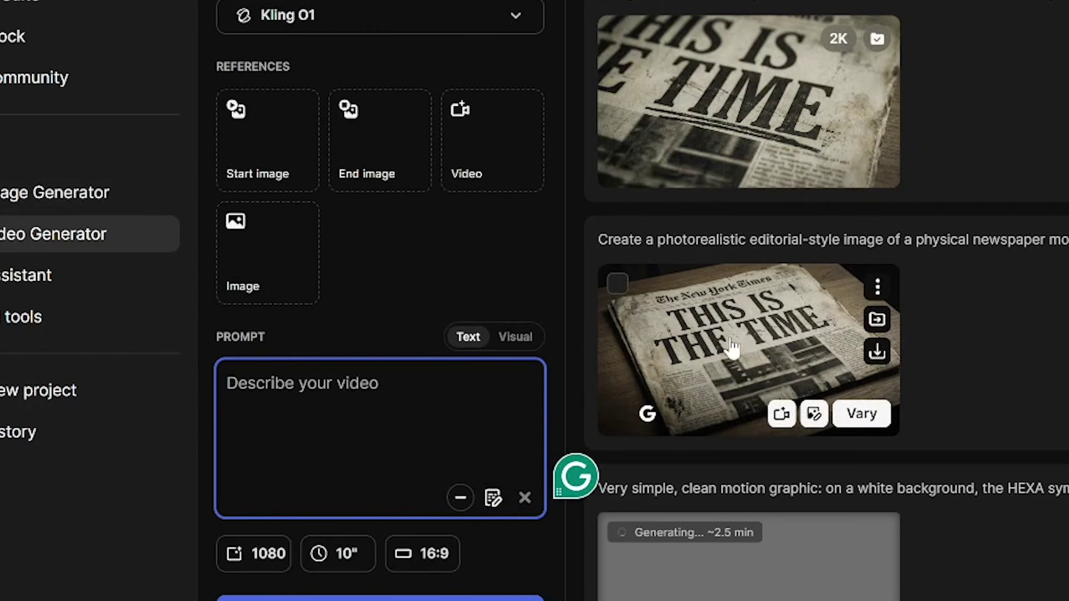
Use the full newspaper as start frame and the close-up as end frame, then auto-write the prompt
{"action": "left_click_drag", "start_coordinate": [733, 348], "coordinate": [265, 155]}
{"action": "left_click_drag", "start_coordinate": [718, 112], "coordinate": [711, 104]}
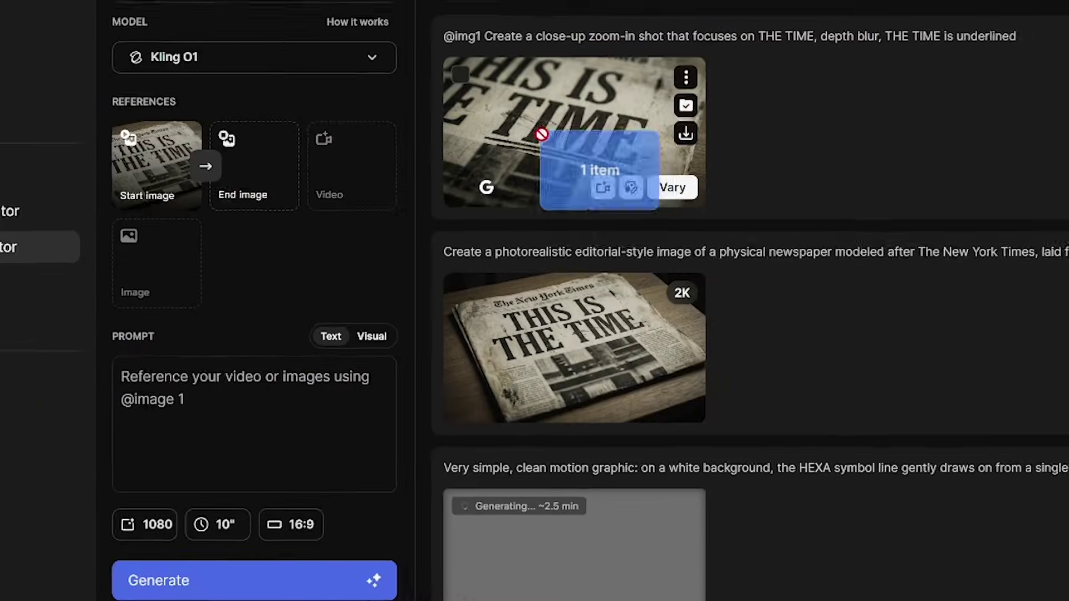
{"action": "left_click_drag", "start_coordinate": [542, 135], "coordinate": [262, 161]}
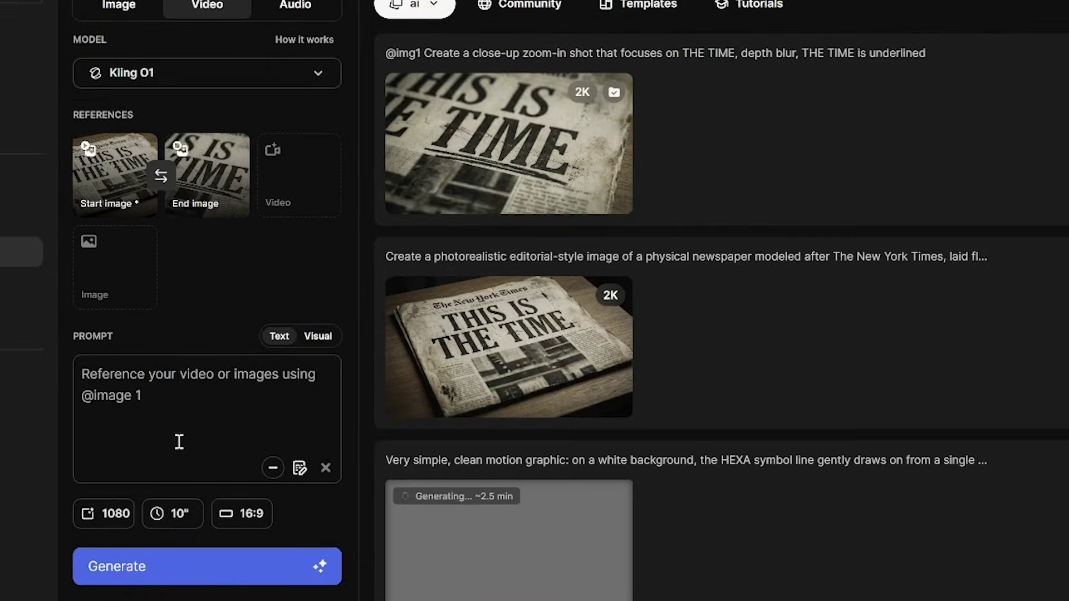
{"action": "left_click", "coordinate": [300, 467]}
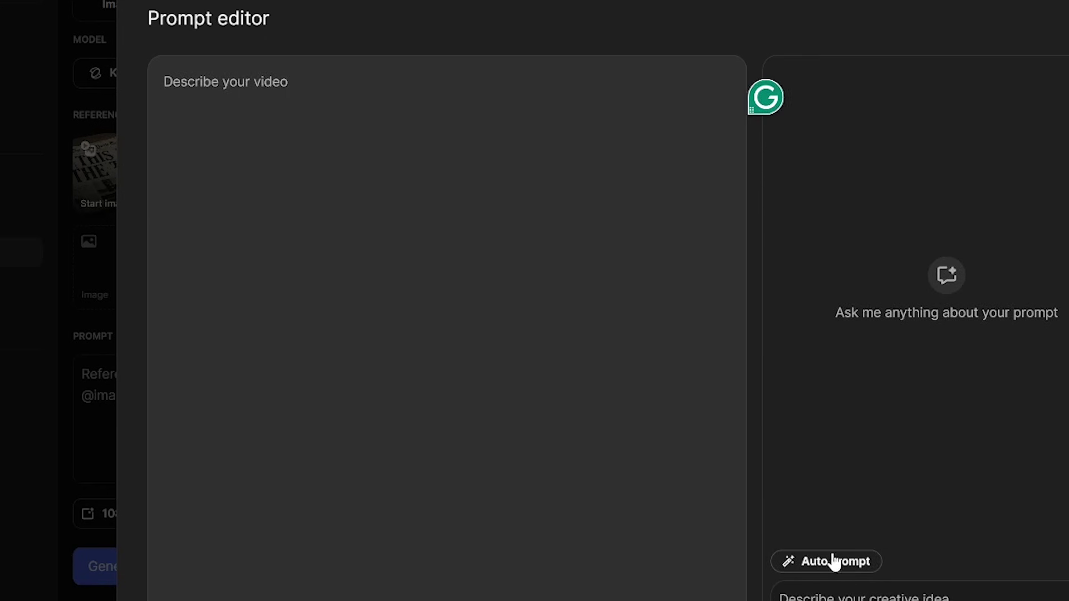
{"action": "left_click", "coordinate": [828, 561]}
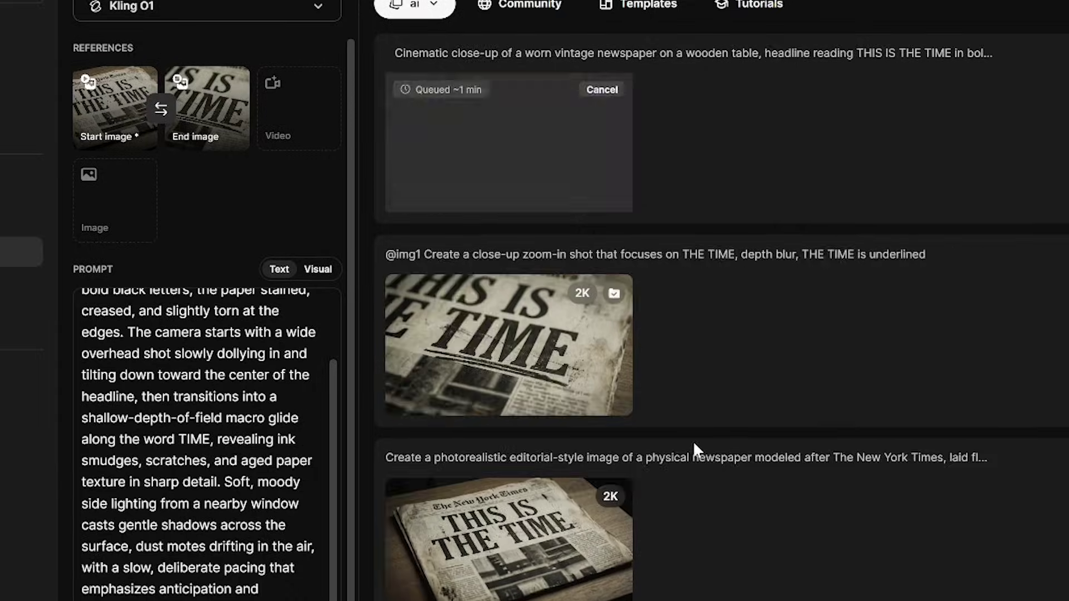